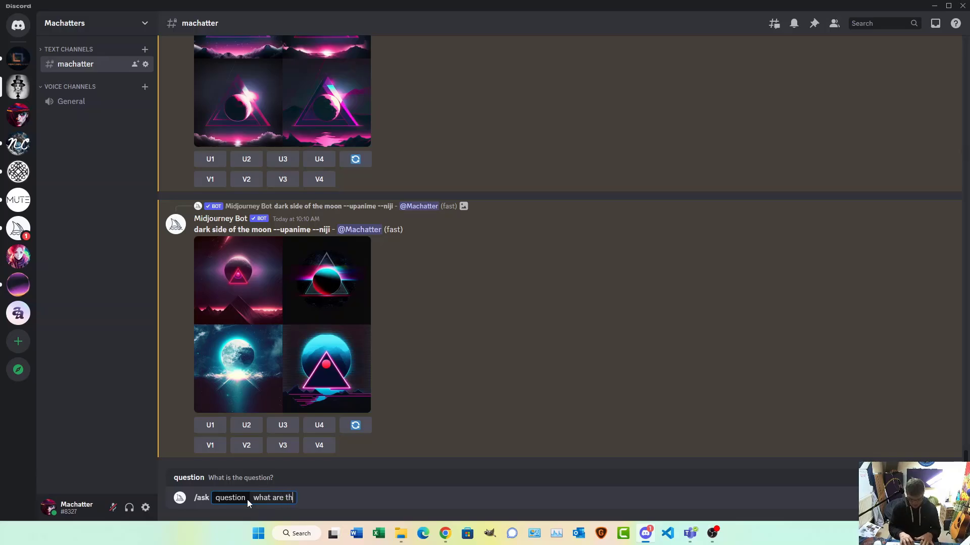
Ask the Midjourney Bot "what are the aspect ratios" with the /ask command and dismiss its reply.
{"action": "type", "text": "aspect tr"}
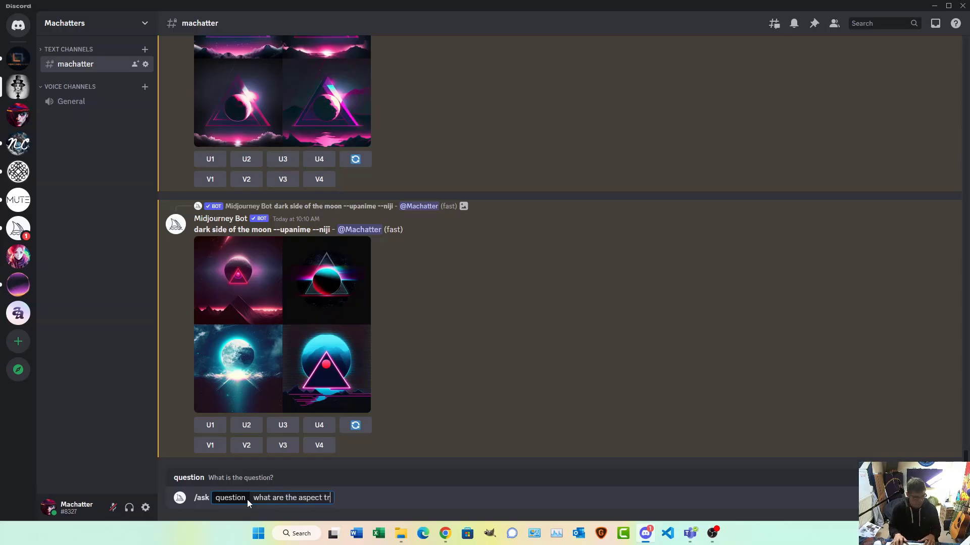
{"action": "key", "text": "BackSpace"}
{"action": "key", "text": "BackSpace"}
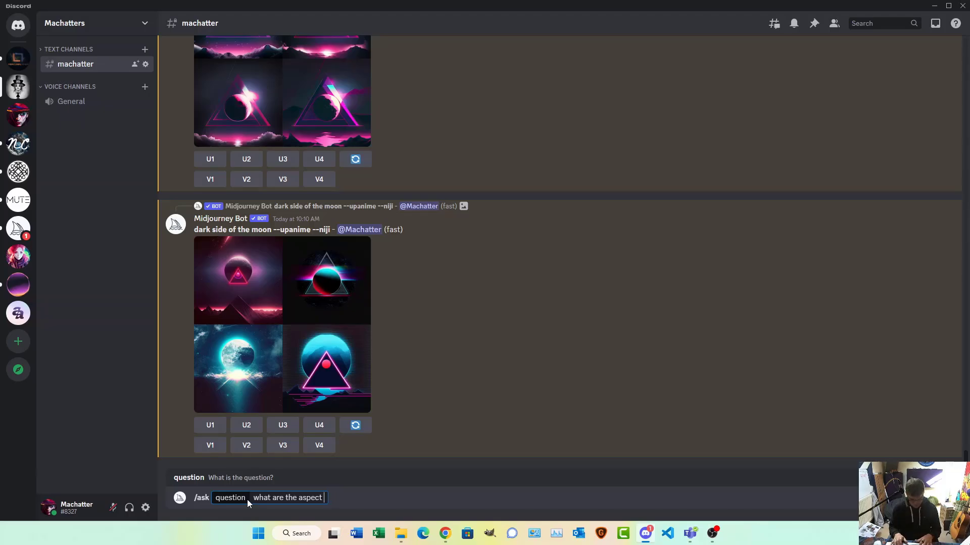
{"action": "type", "text": "ratios"}
{"action": "key", "text": "Return"}
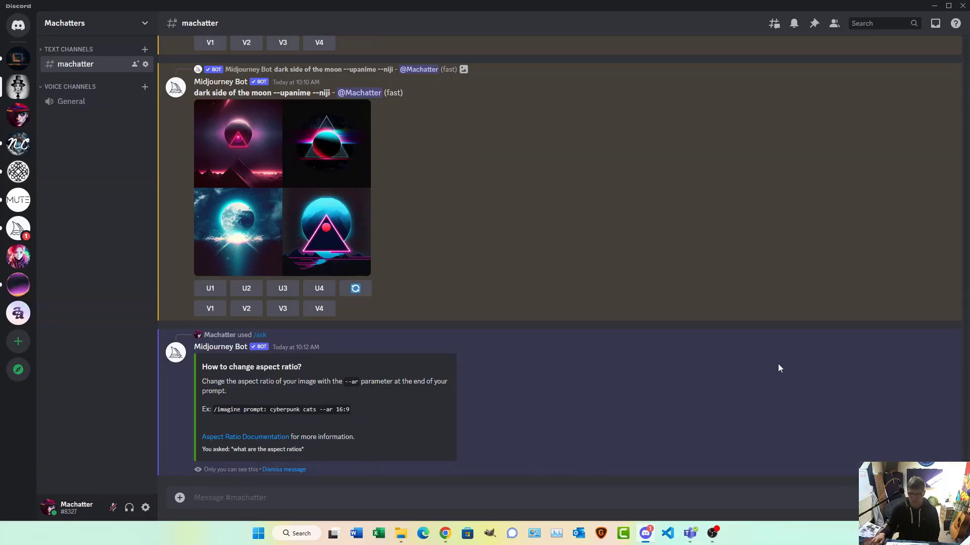
{"action": "left_click", "coordinate": [297, 497]}
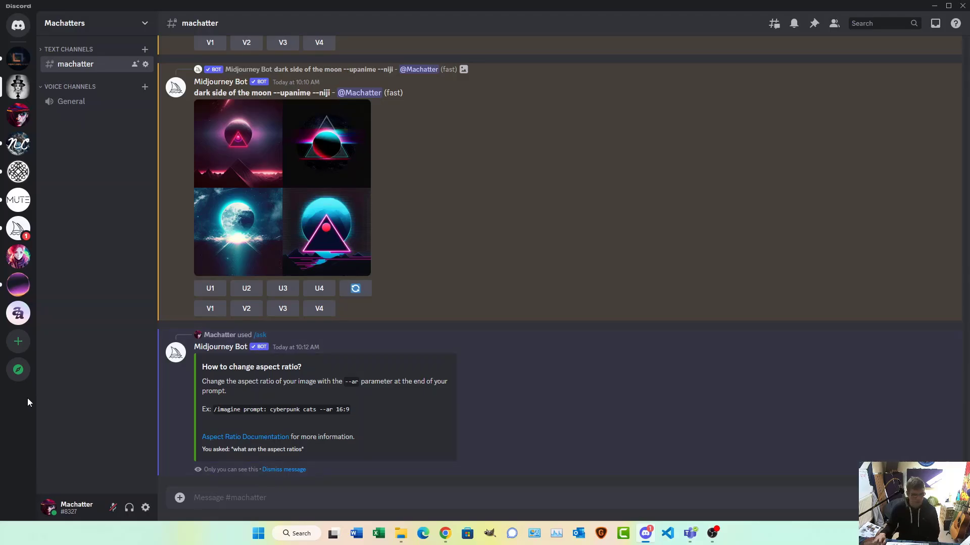
{"action": "left_click", "coordinate": [286, 470]}
Send "/daily_theme" in the machatter channel.
{"action": "type", "text": "/"}
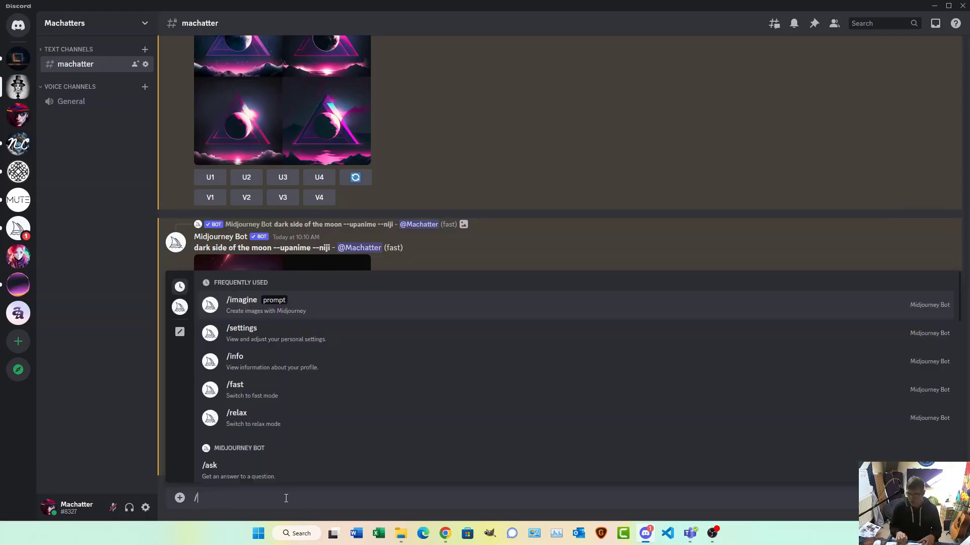
{"action": "type", "text": "d"}
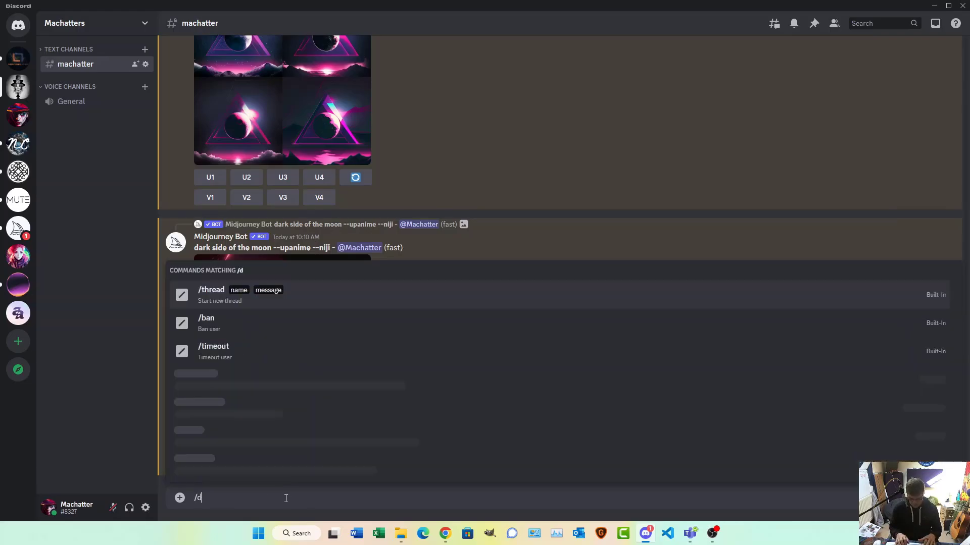
{"action": "type", "text": "ailytheme"}
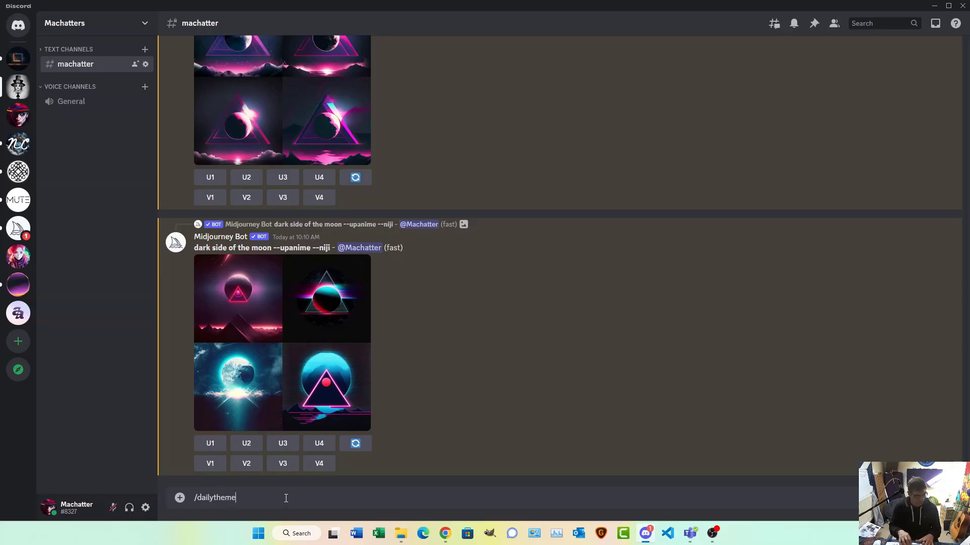
{"action": "key", "text": "BackSpace"}
{"action": "key", "text": "BackSpace"}
{"action": "key", "text": "BackSpace"}
{"action": "key", "text": "BackSpace"}
{"action": "key", "text": "BackSpace"}
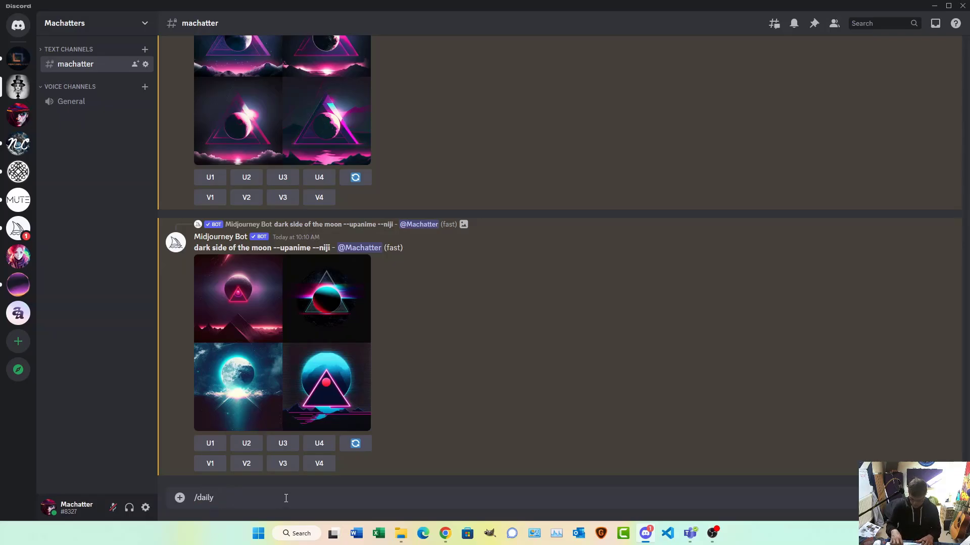
{"action": "type", "text": "_theme"}
{"action": "key", "text": "Return"}
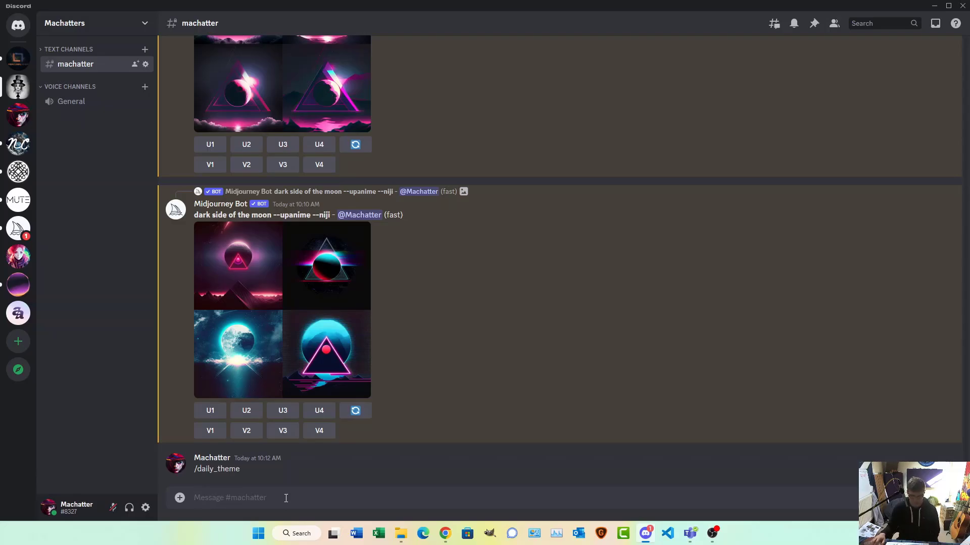
{"action": "key", "text": "Up"}
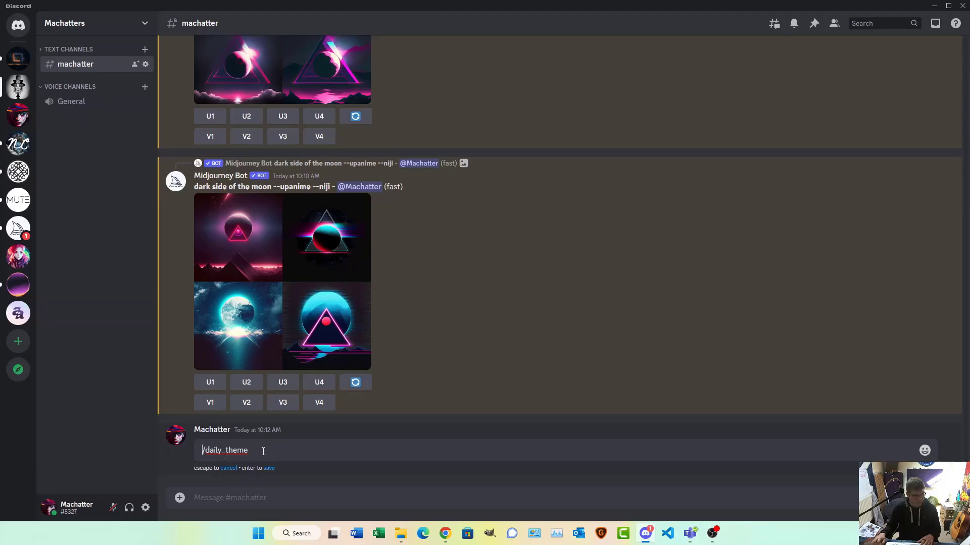
{"action": "key", "text": "Escape"}
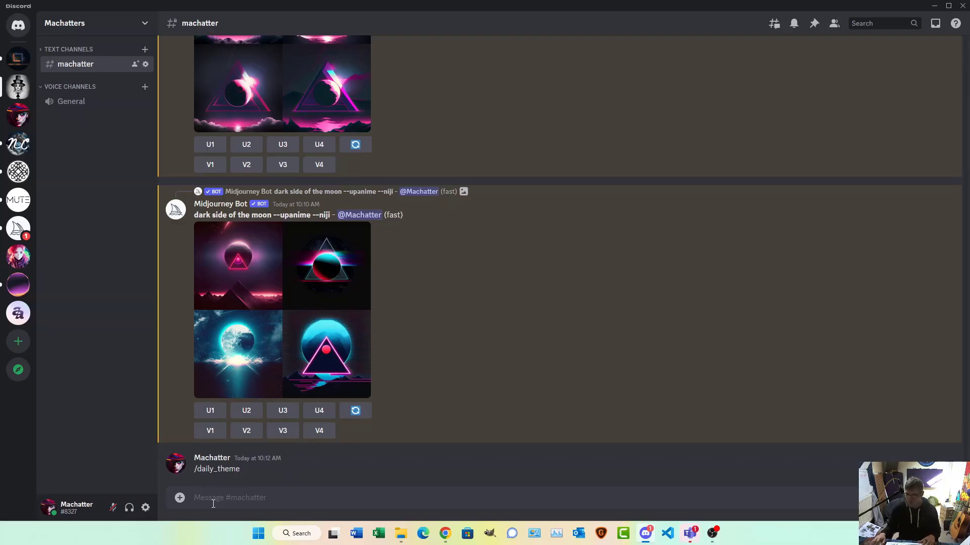
{"action": "type", "text": "/f"}
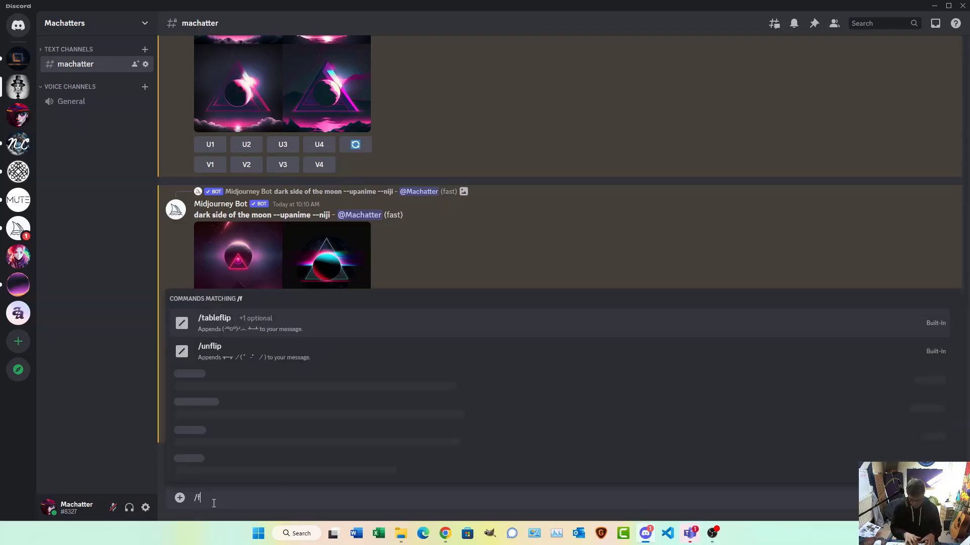
{"action": "type", "text": "ast /"}
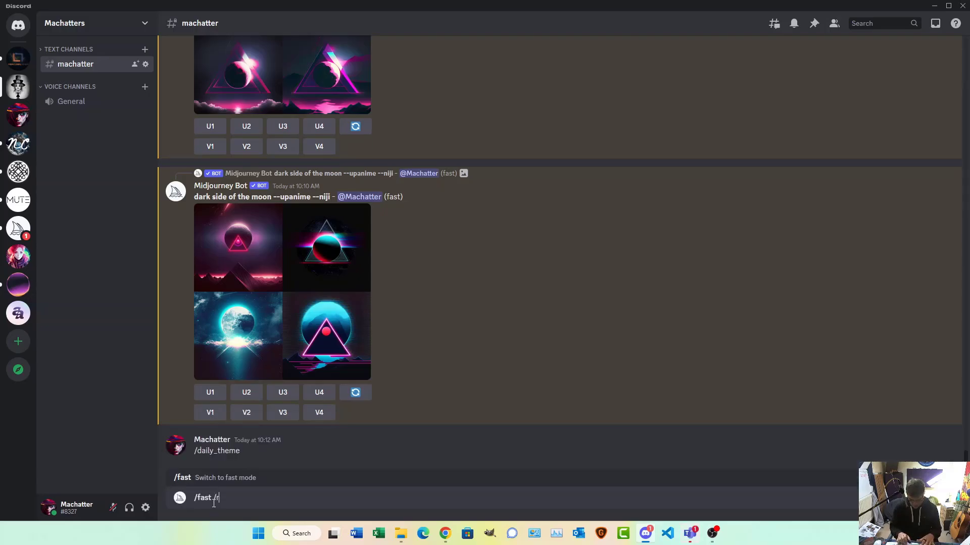
{"action": "type", "text": "relax"}
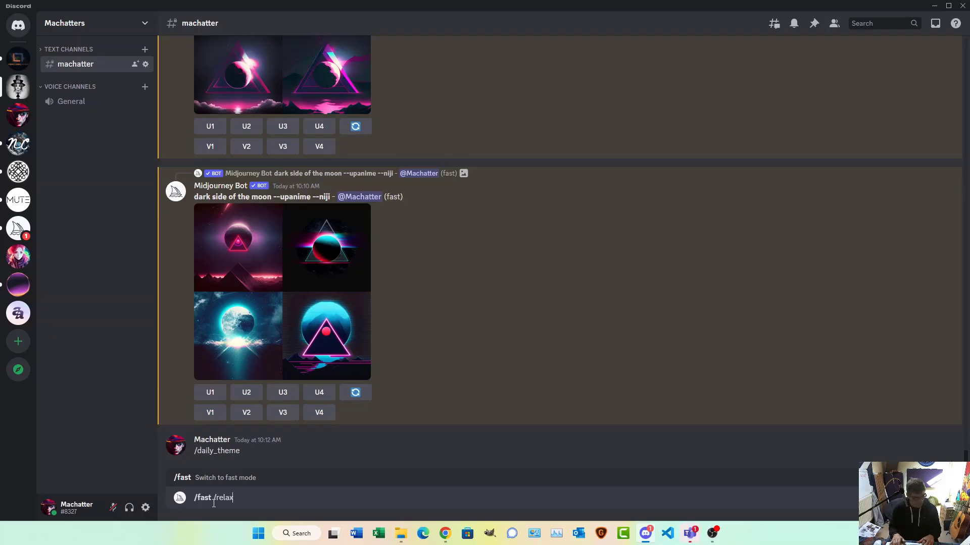
{"action": "key", "text": "BackSpace"}
{"action": "key", "text": "BackSpace"}
{"action": "key", "text": "BackSpace"}
{"action": "key", "text": "BackSpace"}
{"action": "key", "text": "BackSpace"}
{"action": "key", "text": "BackSpace"}
{"action": "key", "text": "BackSpace"}
{"action": "key", "text": "BackSpace"}
{"action": "key", "text": "BackSpace"}
{"action": "key", "text": "BackSpace"}
{"action": "key", "text": "BackSpace"}
{"action": "key", "text": "BackSpace"}
Bring up the Midjourney Bot settings with /settings and switch from Fast mode to Relax mode.
{"action": "type", "text": "/settings"}
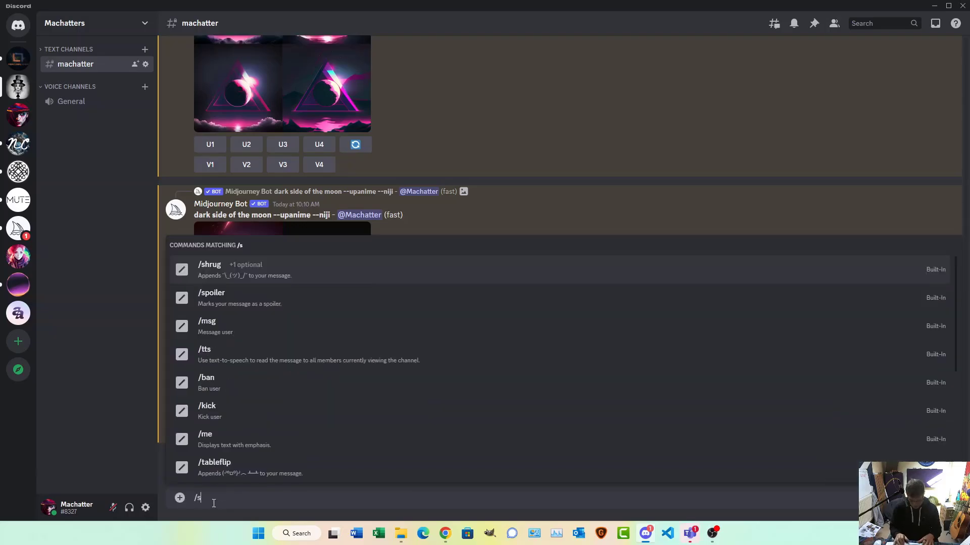
{"action": "key", "text": "Tab"}
{"action": "key", "text": "Return"}
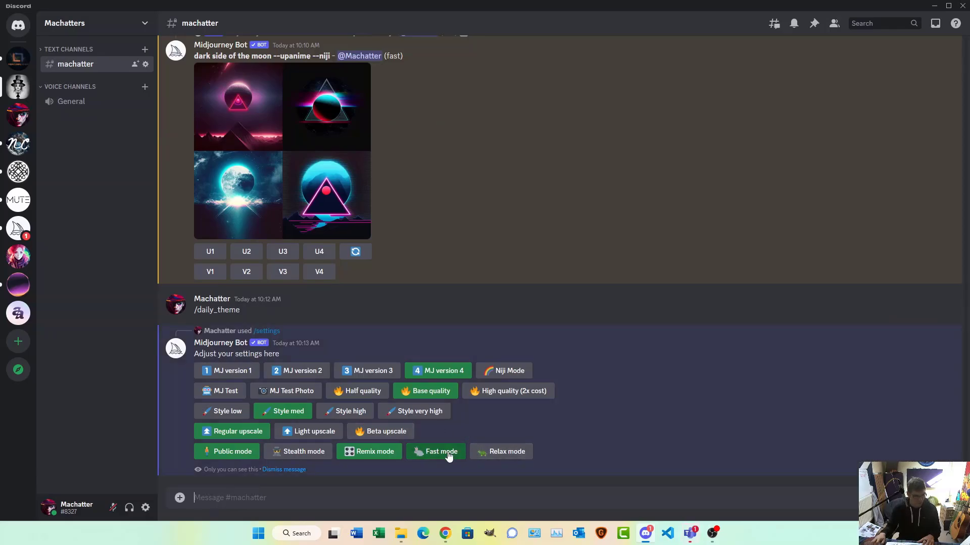
{"action": "left_click", "coordinate": [435, 458]}
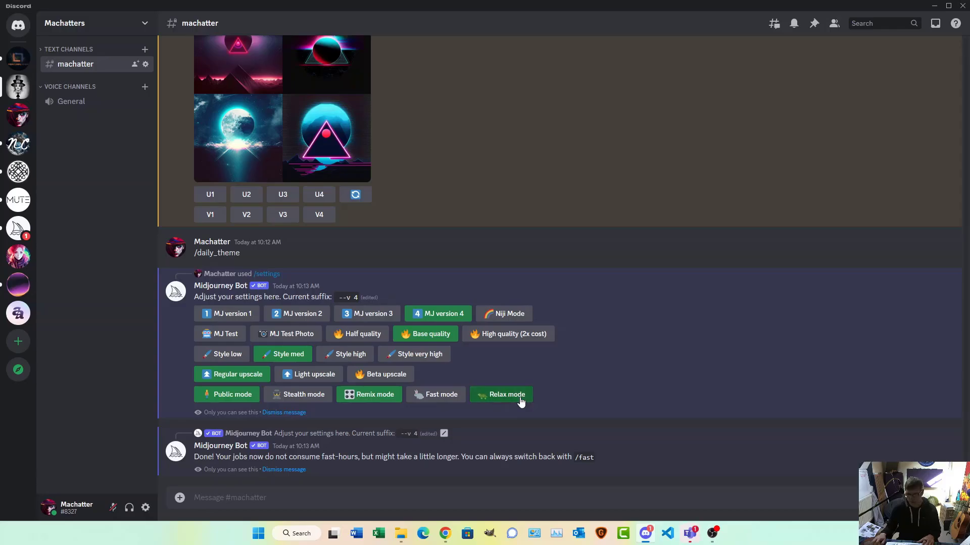
Run the /help command to display the Midjourney Bot's help message.
{"action": "left_click", "coordinate": [347, 492]}
{"action": "type", "text": "/help"}
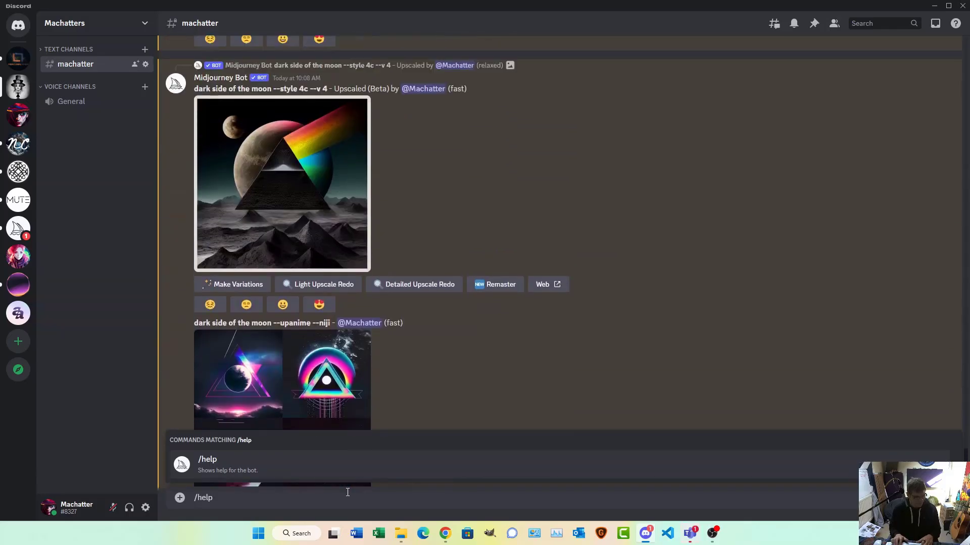
{"action": "key", "text": "Return"}
{"action": "key", "text": "Return"}
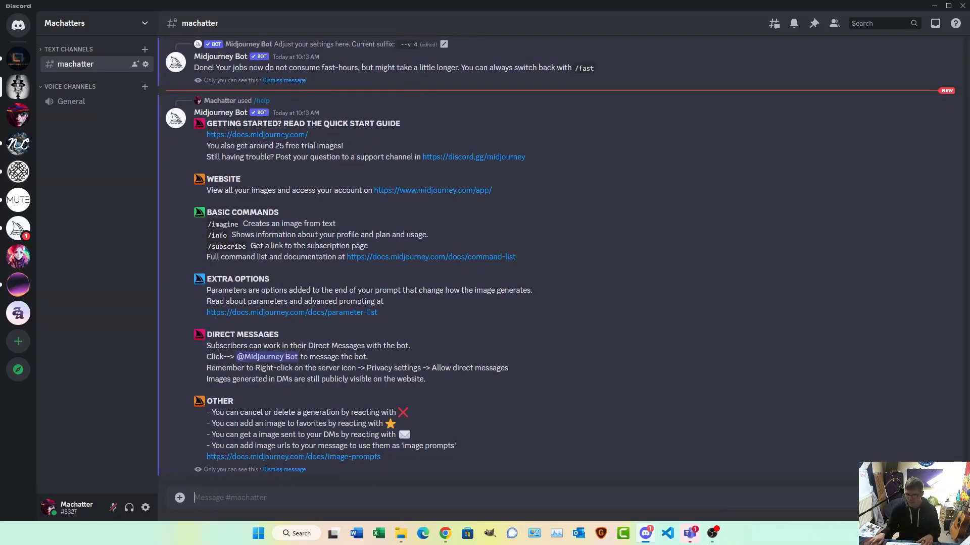
Run the /info command and review the profile's job mode, visibility mode, usage, remaining fast time and queued jobs.
{"action": "type", "text": "/inf"}
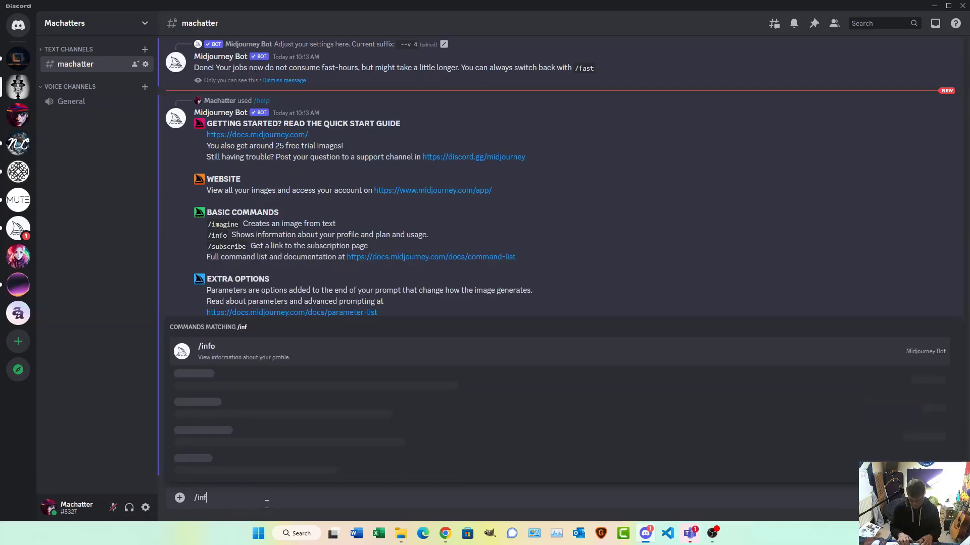
{"action": "key", "text": "Return"}
{"action": "key", "text": "Return"}
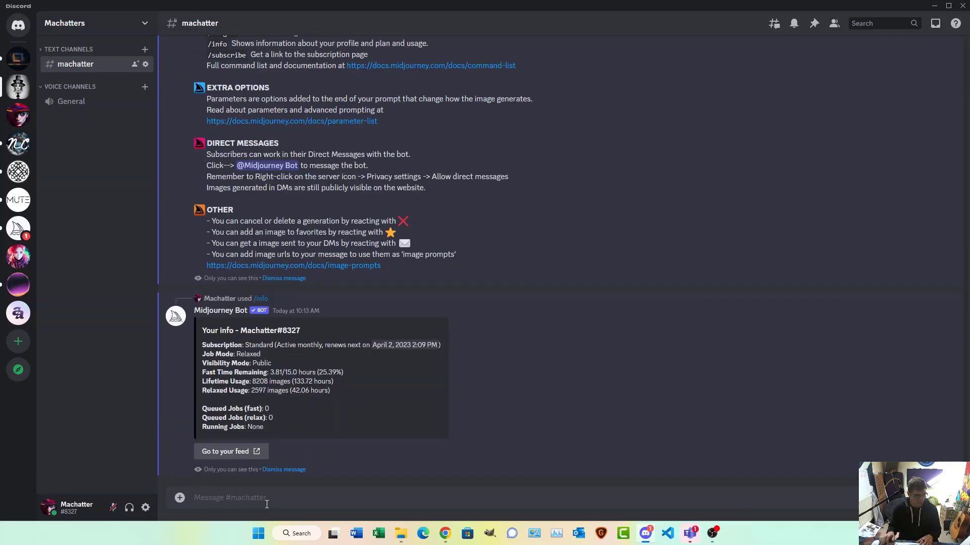
{"action": "left_click_drag", "start_coordinate": [203, 408], "coordinate": [271, 430]}
{"action": "left_click_drag", "start_coordinate": [225, 388], "coordinate": [293, 372]}
{"action": "left_click", "coordinate": [292, 373]}
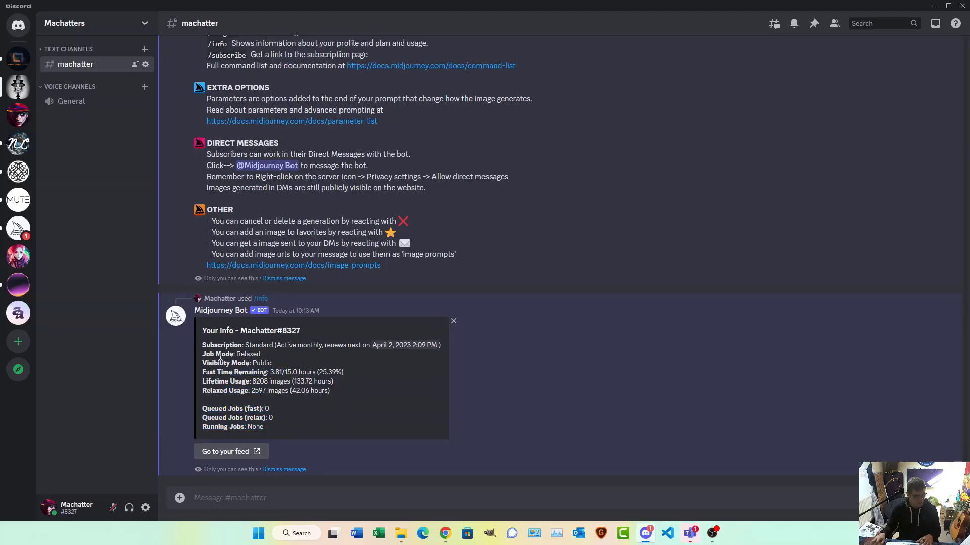
{"action": "left_click_drag", "start_coordinate": [220, 357], "coordinate": [292, 358]}
{"action": "left_click", "coordinate": [261, 367]}
Run the /subscribe command to get the link to the Midjourney subscription page.
{"action": "left_click", "coordinate": [292, 497]}
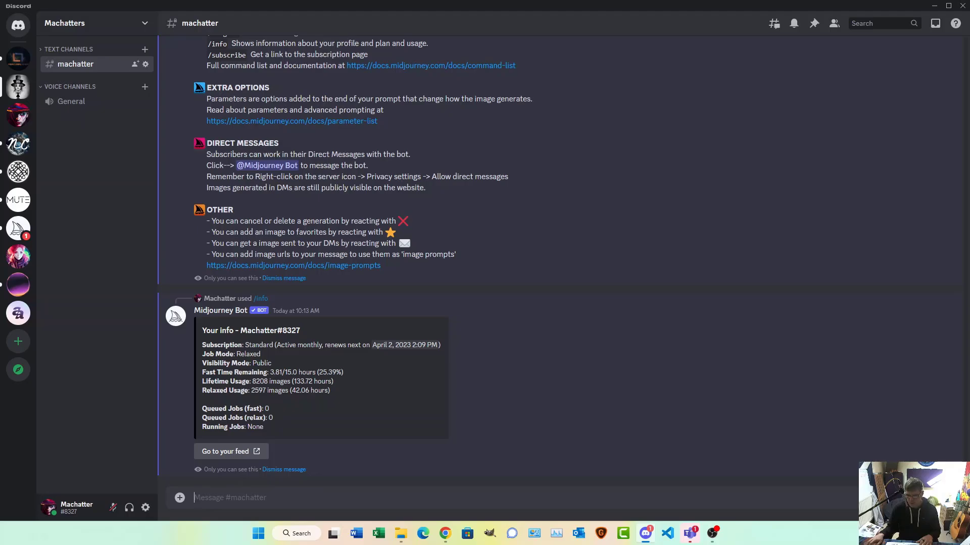
{"action": "type", "text": "/"}
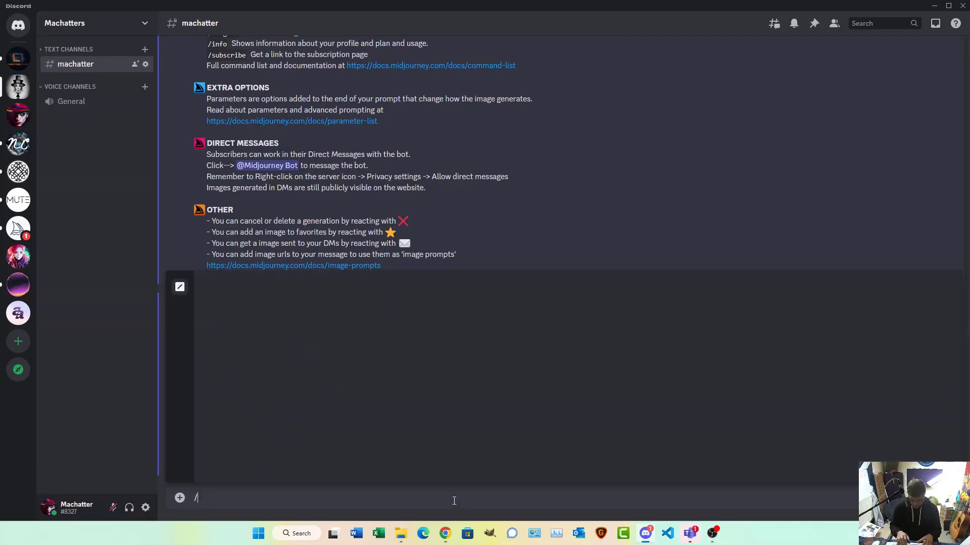
{"action": "type", "text": "subscribe"}
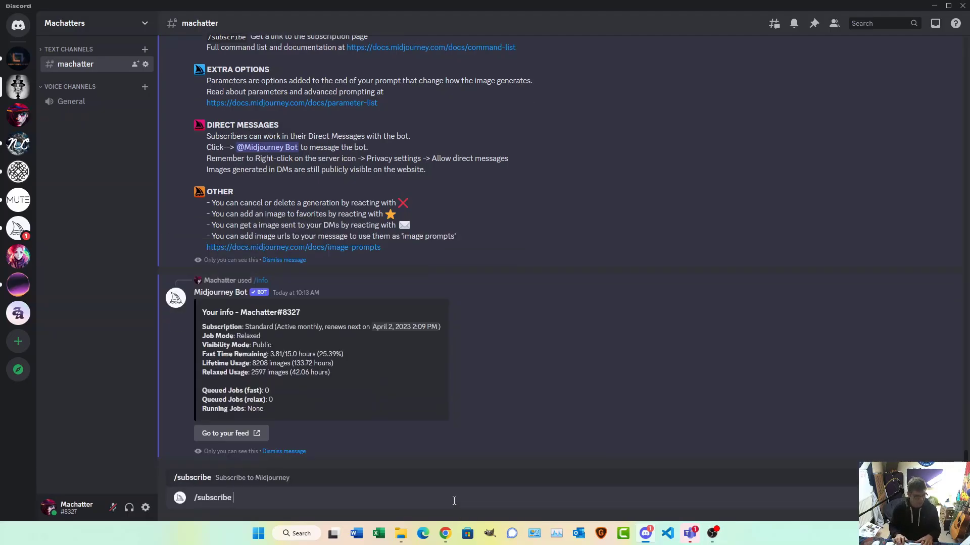
{"action": "key", "text": "Return"}
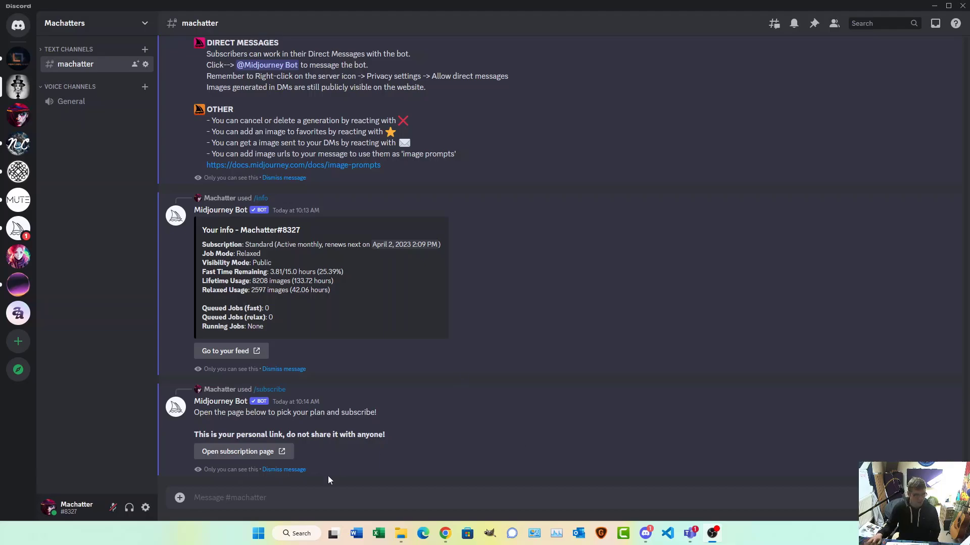
Start a /blend command and attach buddha.png from the Pictures folder as image1.
{"action": "left_click", "coordinate": [283, 498]}
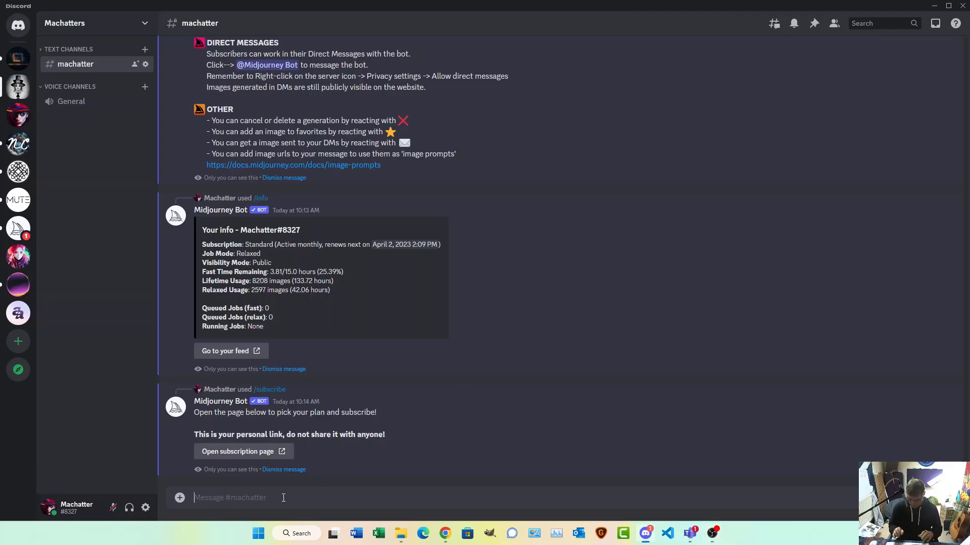
{"action": "type", "text": "/blend"}
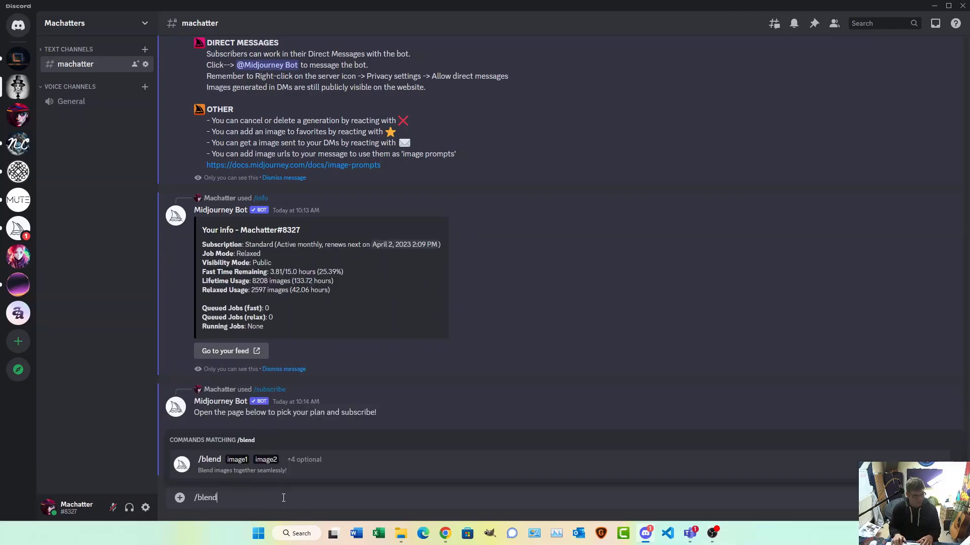
{"action": "key", "text": "Return"}
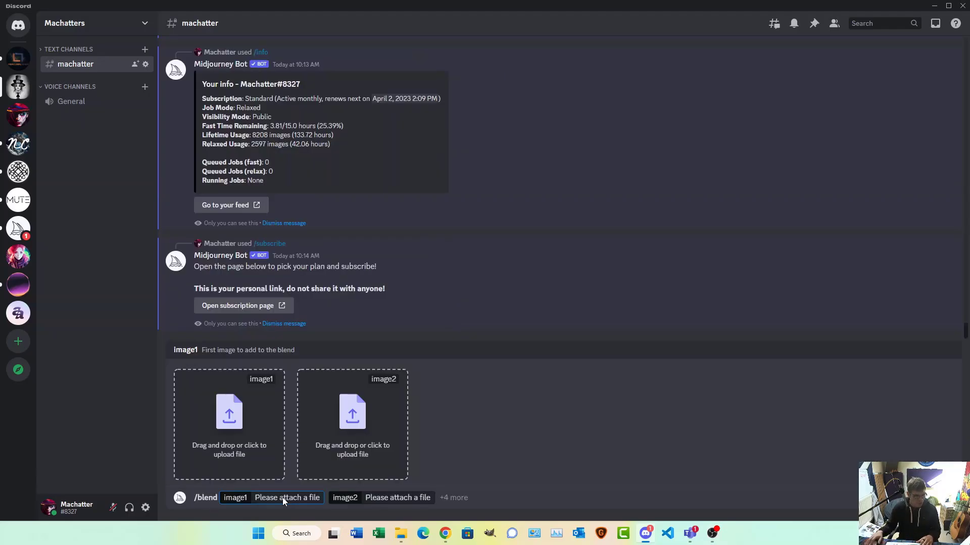
{"action": "left_click", "coordinate": [272, 429]}
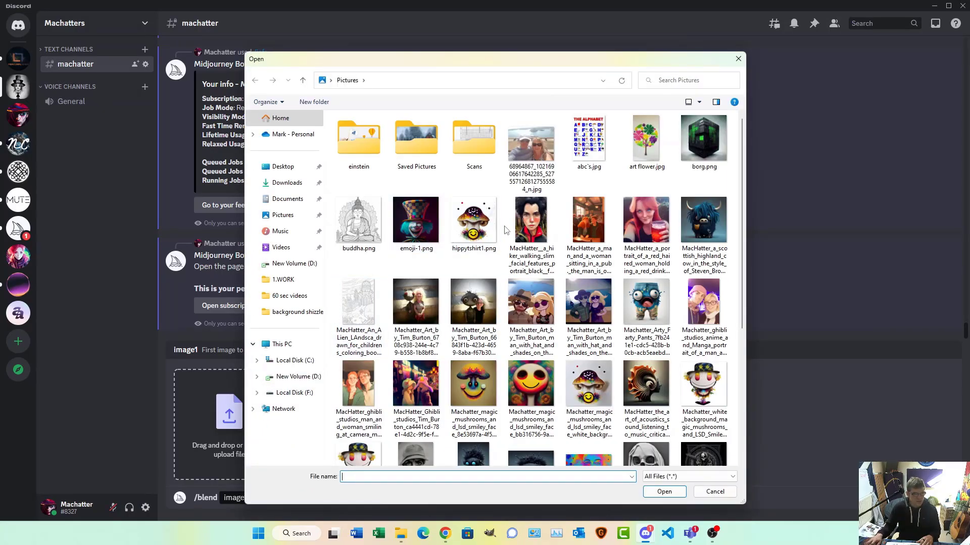
{"action": "left_click", "coordinate": [371, 227]}
{"action": "left_click", "coordinate": [657, 491]}
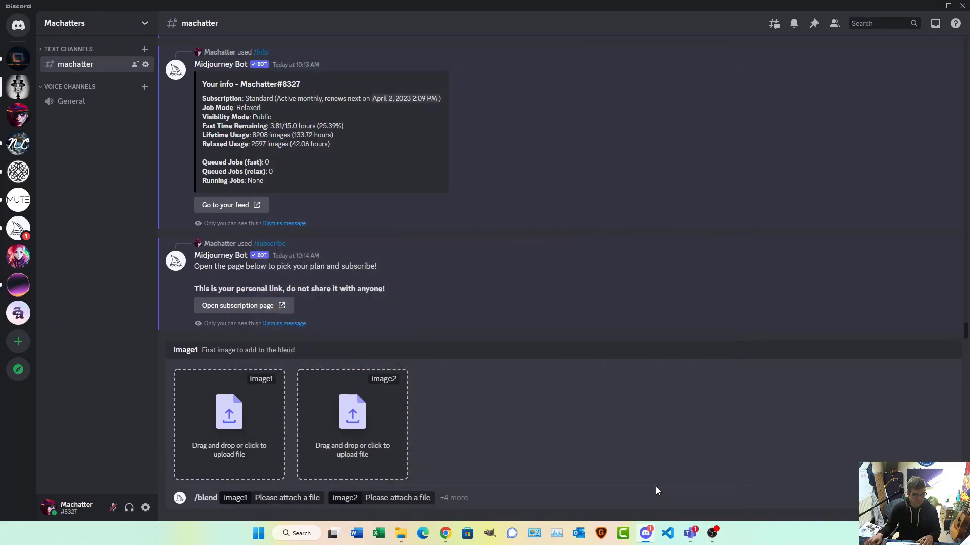
Attach the blue Scottish highland cow picture from the Pictures folder as image2 and submit the blend.
{"action": "left_click", "coordinate": [350, 430]}
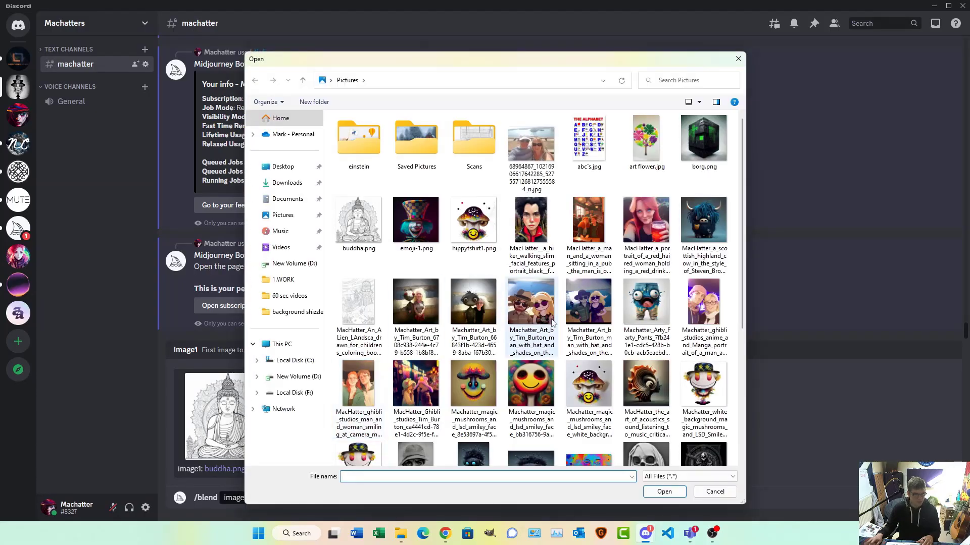
{"action": "left_click", "coordinate": [696, 230]}
{"action": "left_click", "coordinate": [664, 491]}
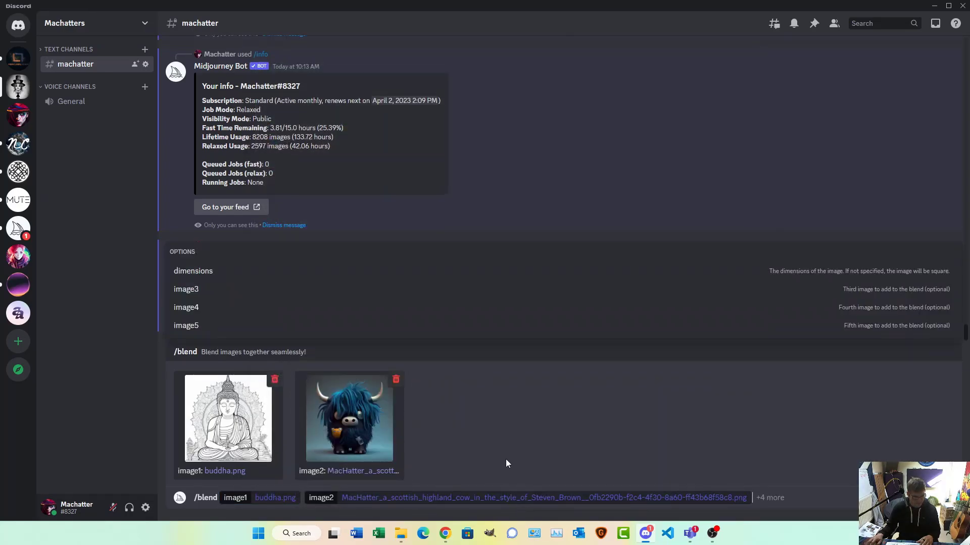
{"action": "key", "text": "Return"}
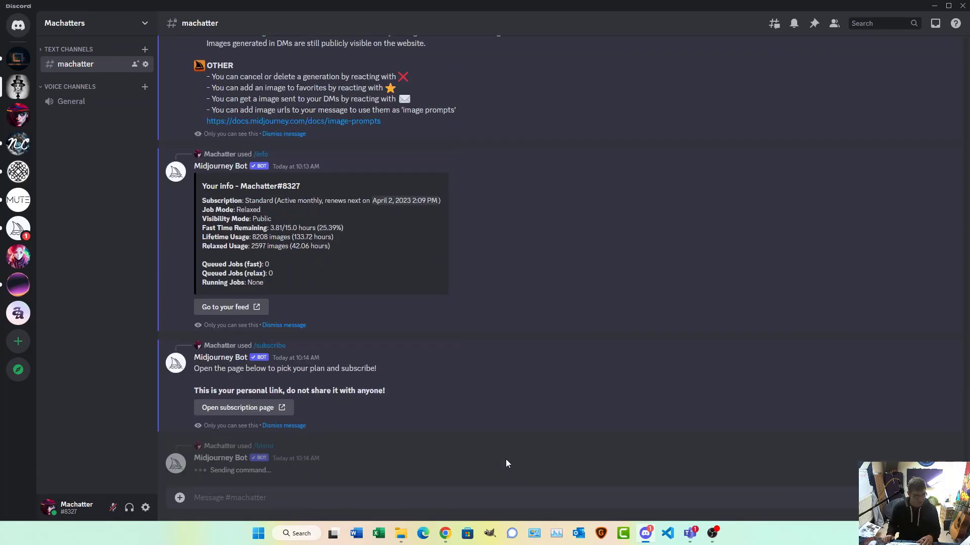
Dismiss the bot's /info reply from the channel.
{"action": "left_click", "coordinate": [292, 326]}
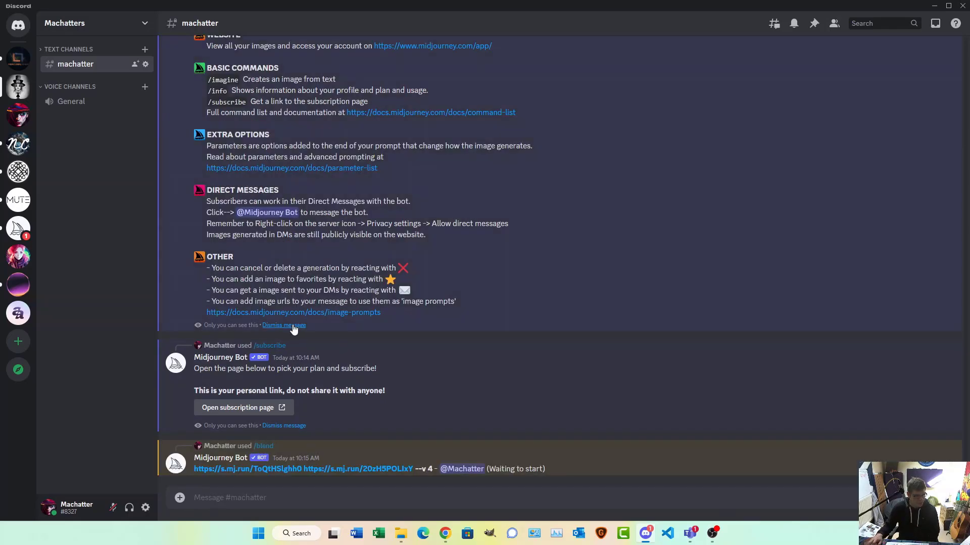
Dismiss the bot's /help and /subscribe replies from the channel.
{"action": "left_click", "coordinate": [293, 326]}
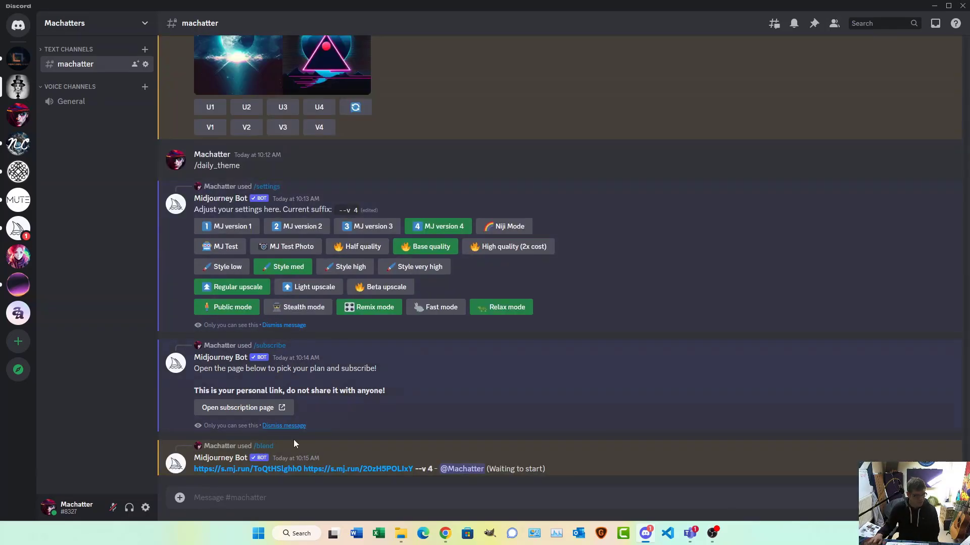
{"action": "left_click", "coordinate": [293, 426]}
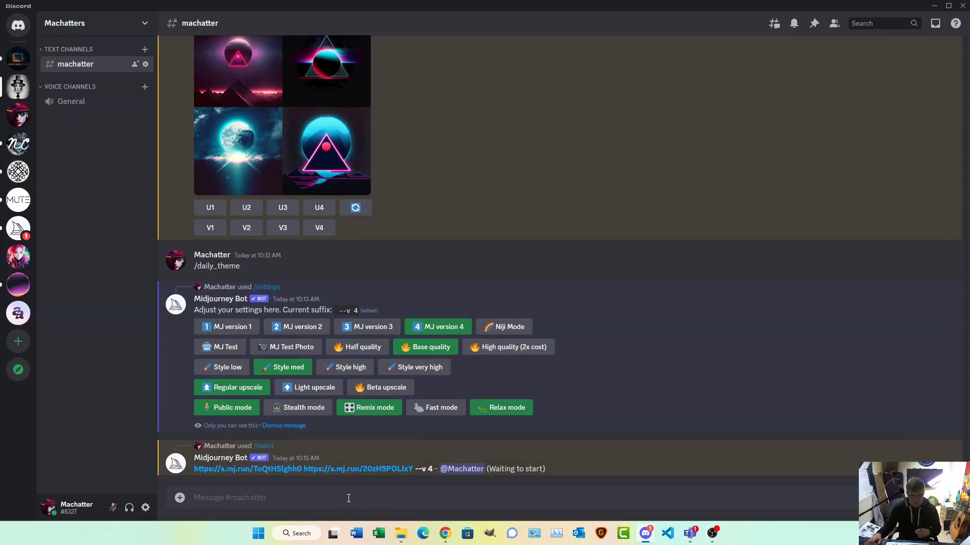
Upload buddha.png and the yellow magic mushrooms smiley face picture from the Pictures folder together as one channel message.
{"action": "scroll", "coordinate": [387, 266], "scroll_direction": "up", "scroll_amount": 2}
{"action": "scroll", "coordinate": [392, 270], "scroll_direction": "up", "scroll_amount": 5}
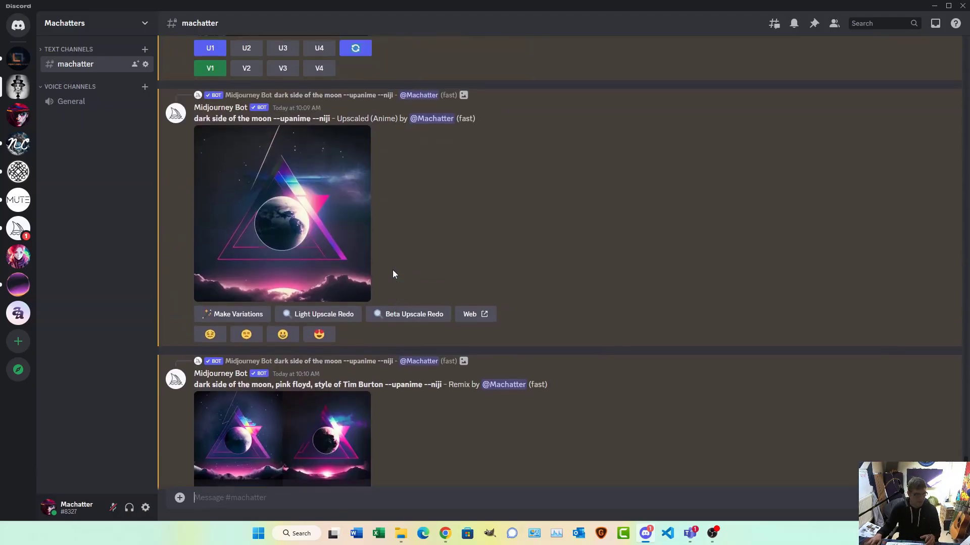
{"action": "scroll", "coordinate": [392, 270], "scroll_direction": "down", "scroll_amount": 2}
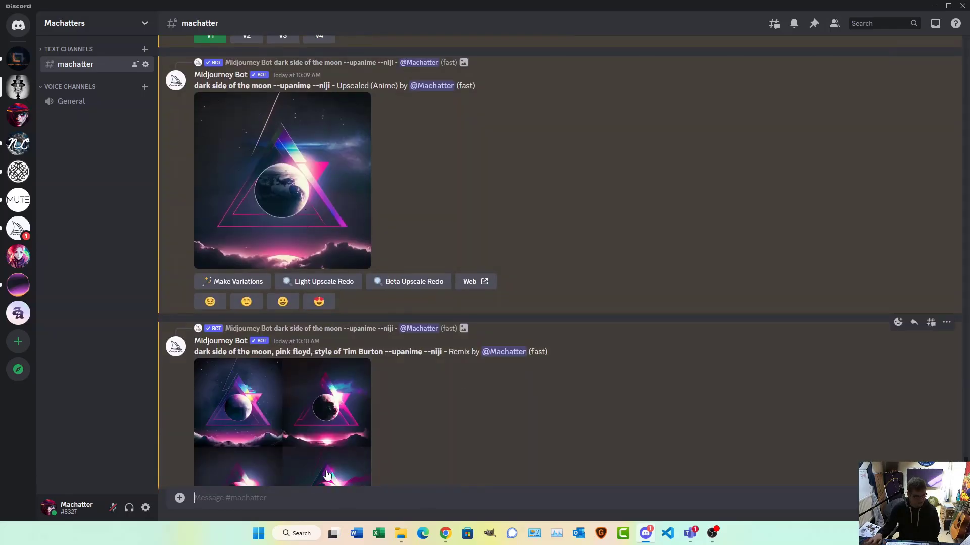
{"action": "left_click", "coordinate": [180, 497]}
{"action": "left_click", "coordinate": [211, 424]}
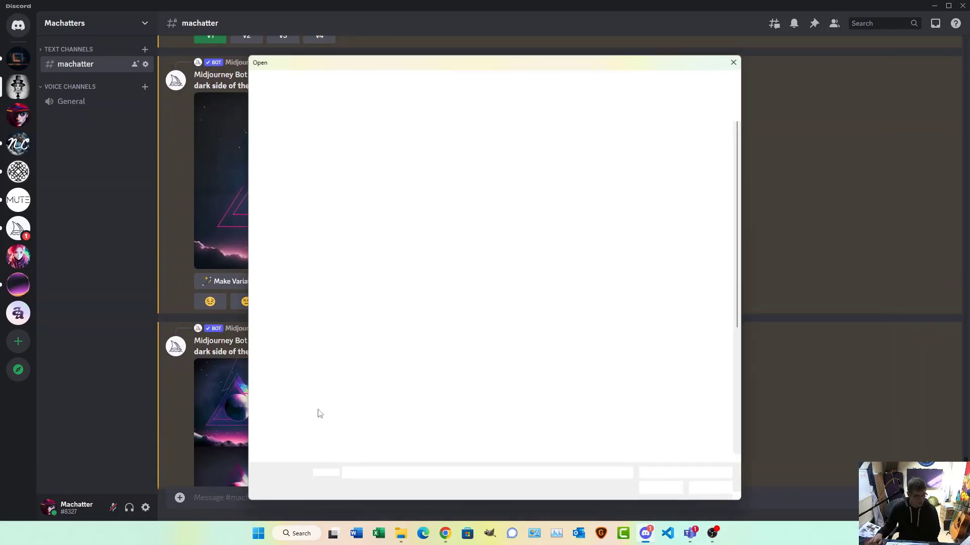
{"action": "left_click", "coordinate": [345, 221]}
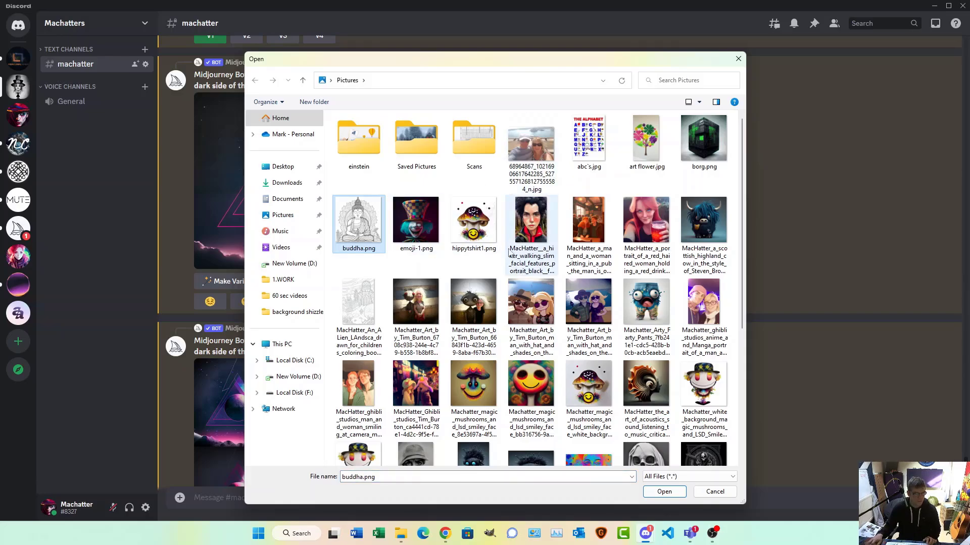
{"action": "left_click", "coordinate": [474, 389], "text": "ctrl"}
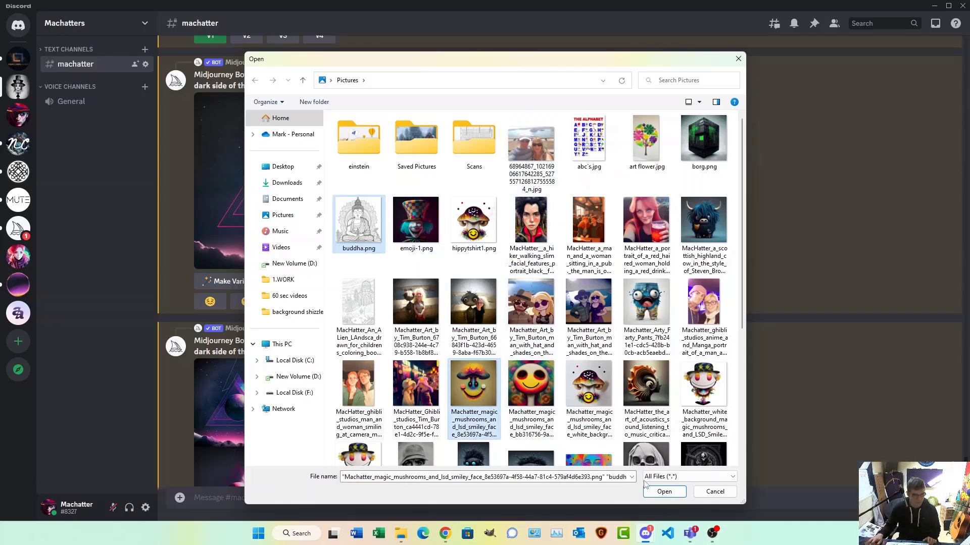
{"action": "left_click", "coordinate": [664, 491]}
{"action": "key", "text": "Return"}
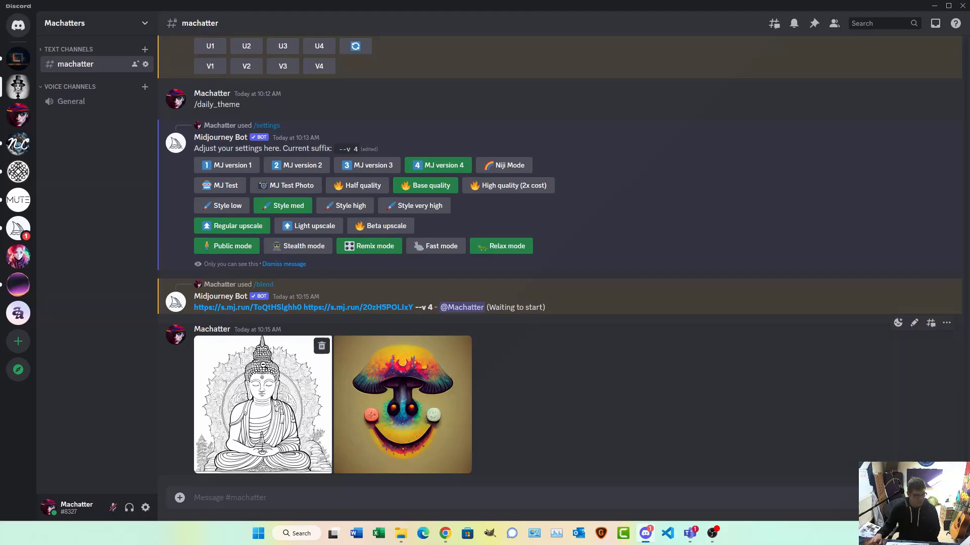
Open the uploaded buddha.png in the browser, copy its image address and close its tab.
{"action": "left_click", "coordinate": [262, 365]}
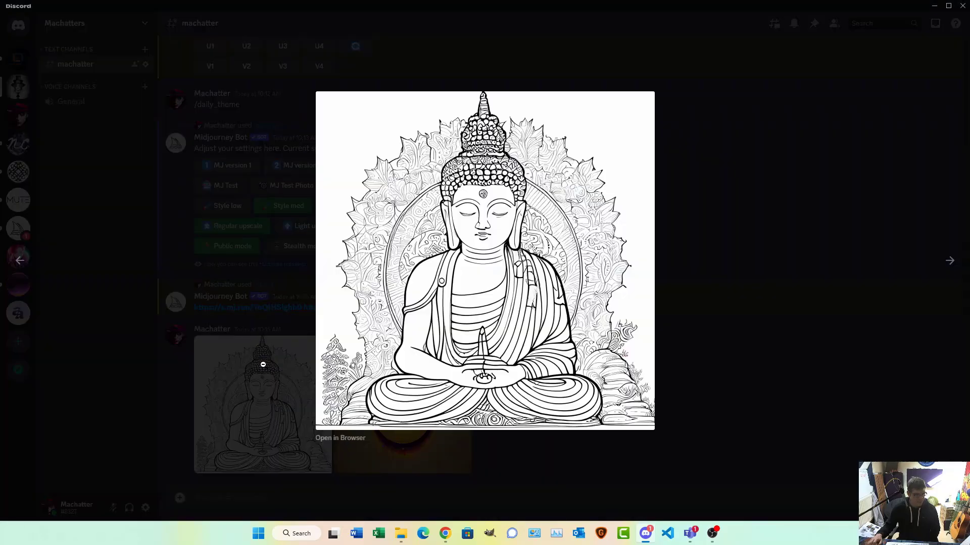
{"action": "left_click", "coordinate": [336, 438]}
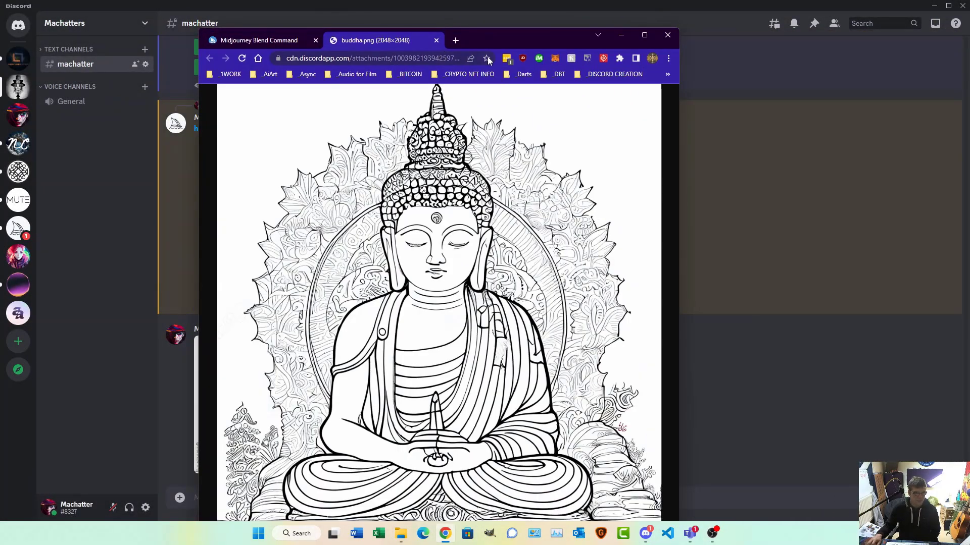
{"action": "double_click", "coordinate": [502, 38]}
{"action": "right_click", "coordinate": [435, 166]}
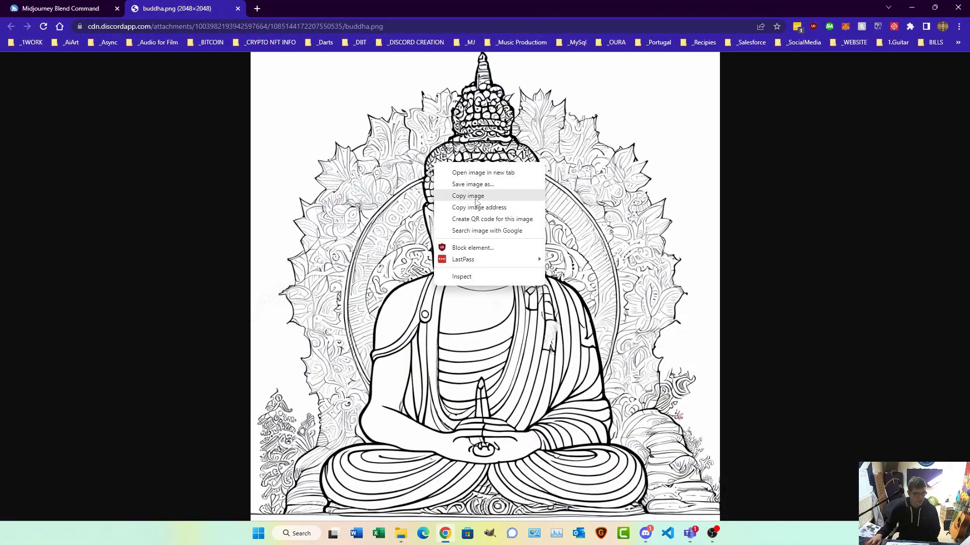
{"action": "left_click", "coordinate": [468, 196]}
{"action": "left_click", "coordinate": [238, 9]}
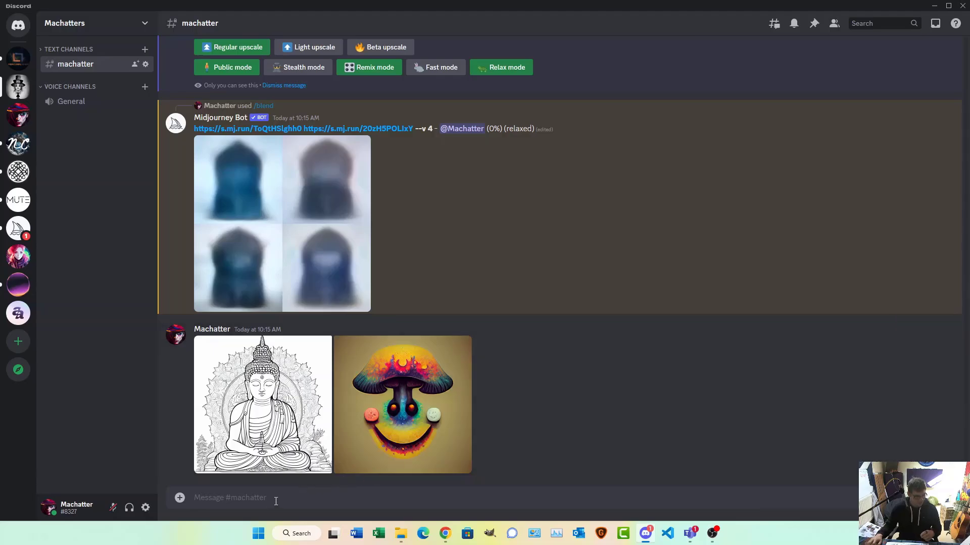
Start an /imagine command in the channel with the copied buddha.png address as its prompt.
{"action": "left_click", "coordinate": [277, 501]}
{"action": "type", "text": "/ima"}
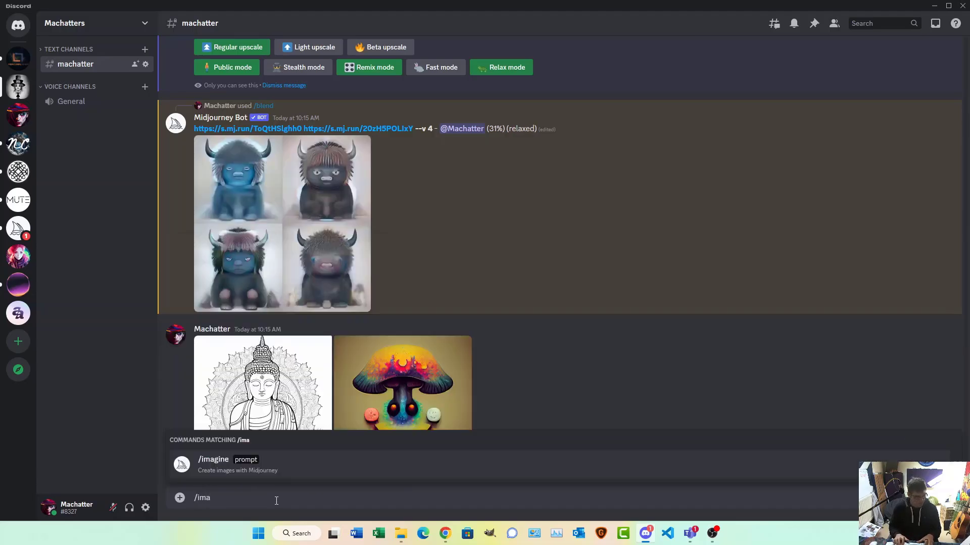
{"action": "key", "text": "Tab"}
{"action": "key", "text": "ctrl+v"}
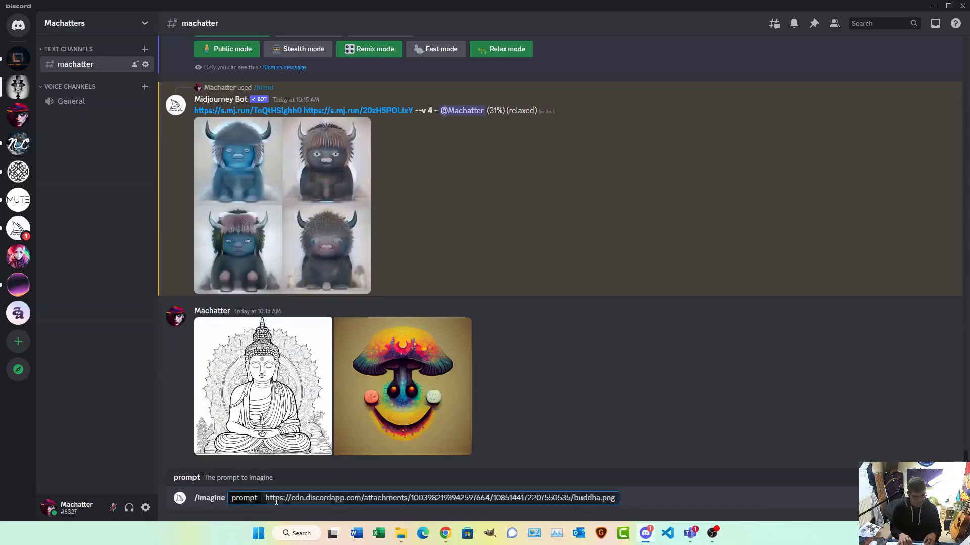
Open the uploaded mushroom smiley picture in the browser, copy its image address and return to Discord.
{"action": "left_click", "coordinate": [369, 370]}
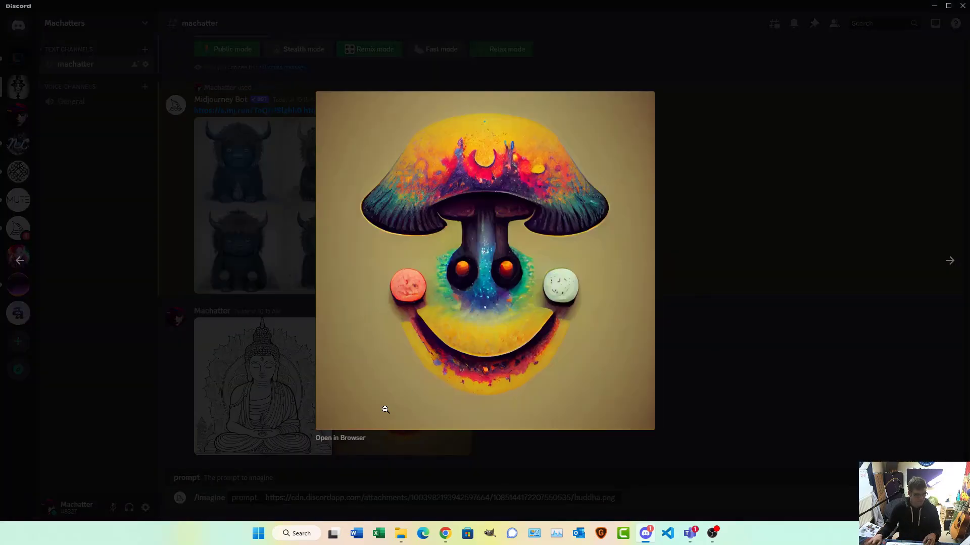
{"action": "left_click", "coordinate": [346, 438]}
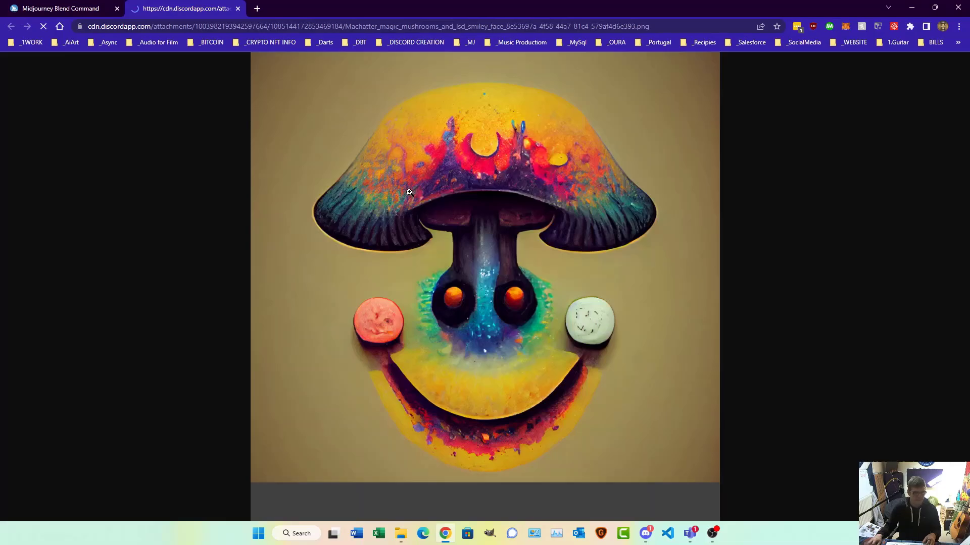
{"action": "right_click", "coordinate": [409, 192]}
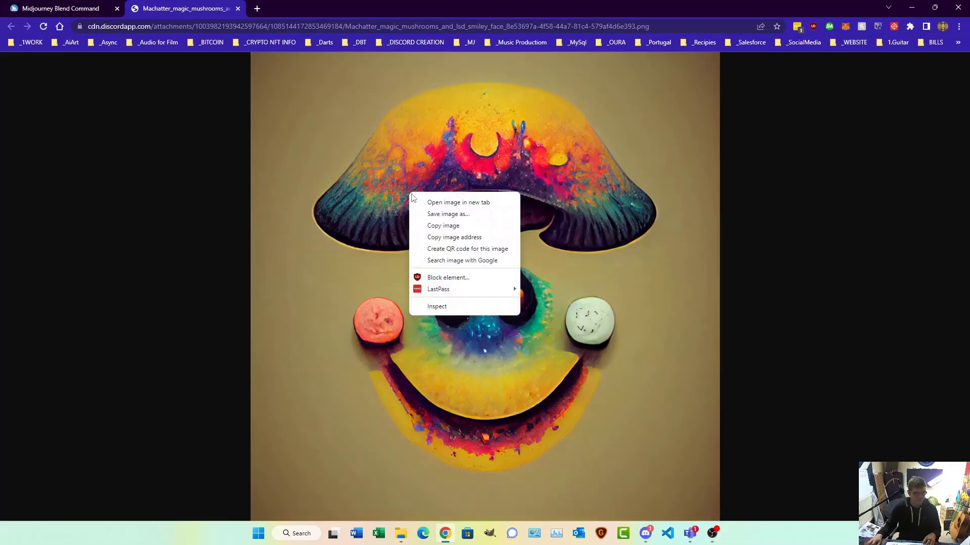
{"action": "left_click", "coordinate": [454, 229]}
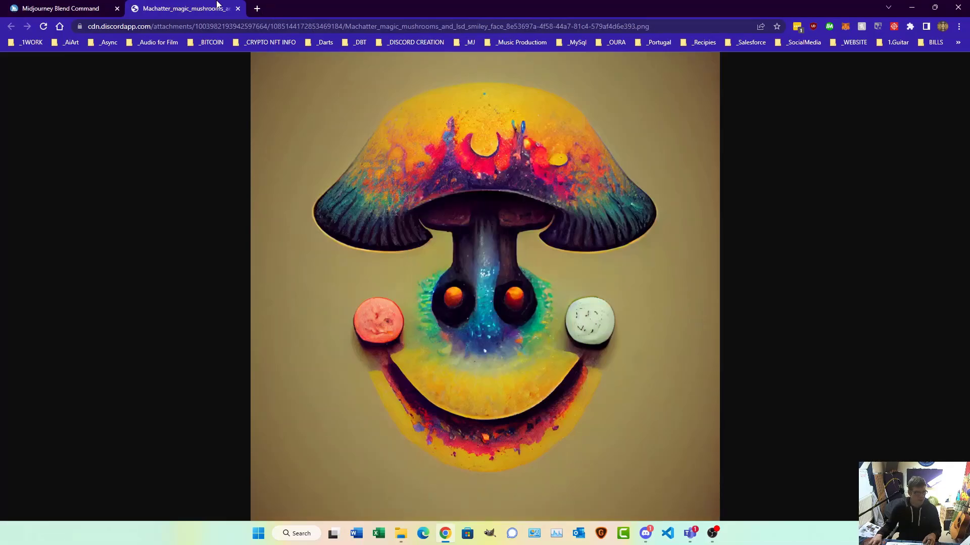
{"action": "left_click", "coordinate": [237, 9]}
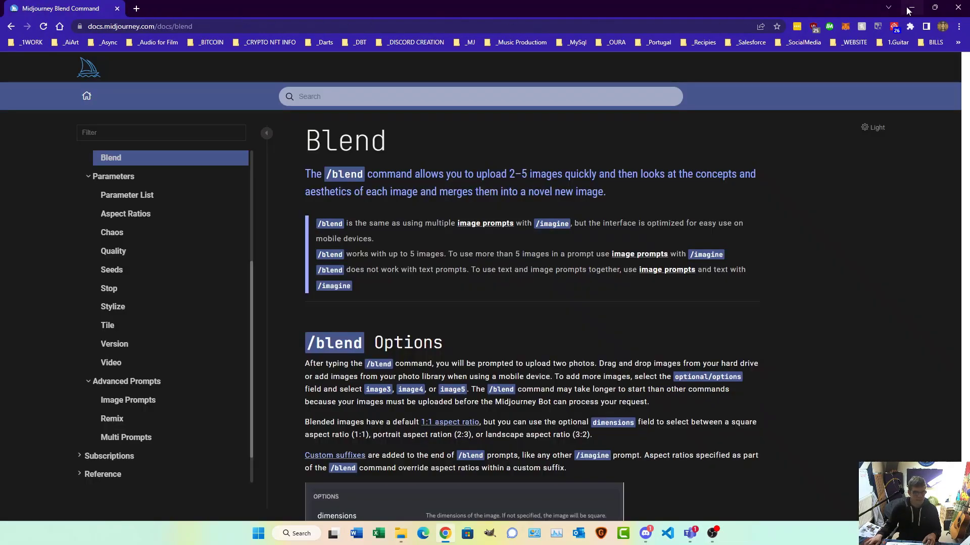
{"action": "left_click", "coordinate": [909, 7]}
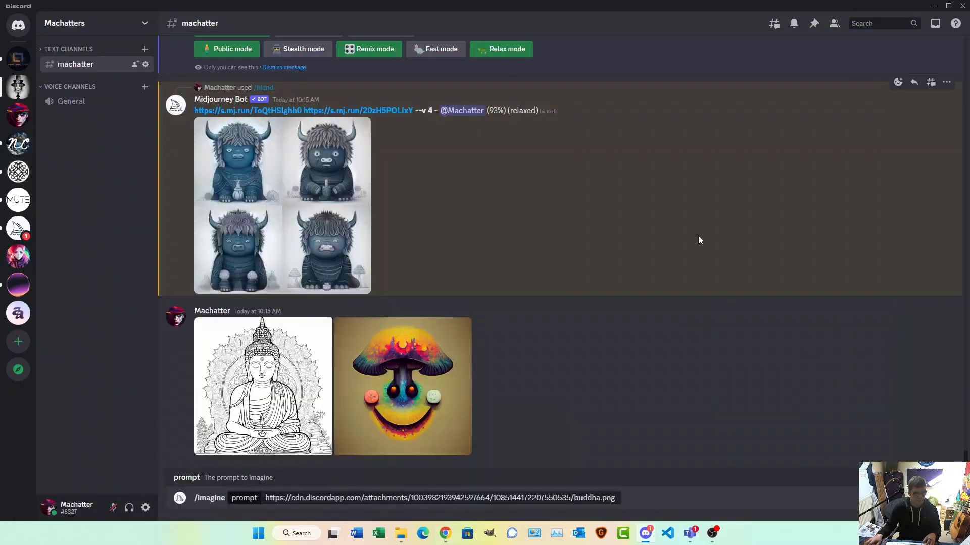
{"action": "left_click", "coordinate": [444, 533]}
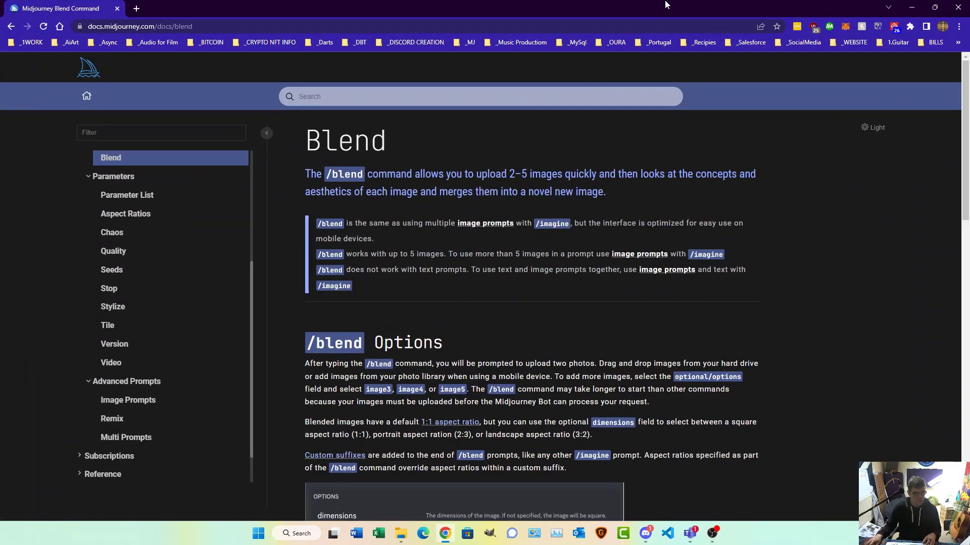
{"action": "left_click", "coordinate": [911, 7]}
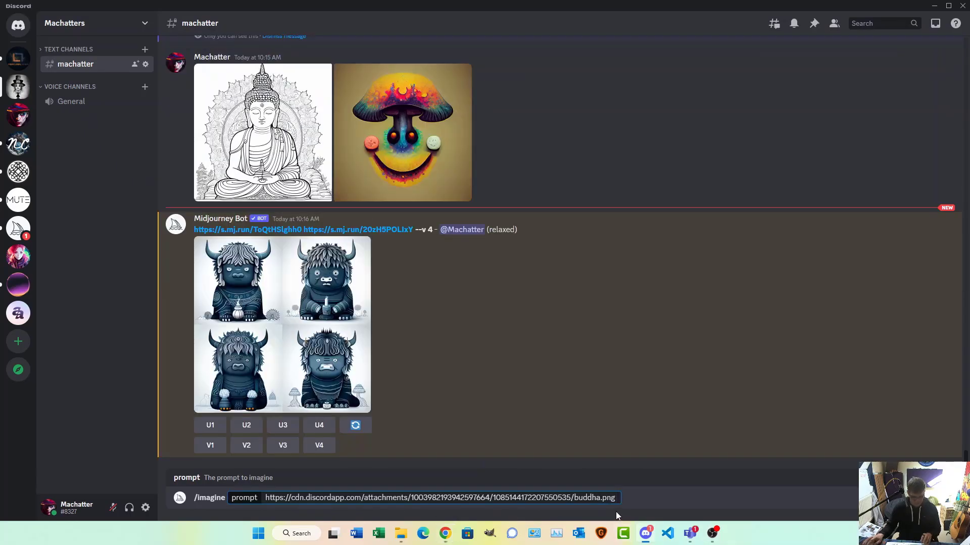
Add the mushroom picture's address after the buddha.png address in the /imagine prompt and submit it.
{"action": "key", "text": "ctrl+v"}
{"action": "key", "text": "Return"}
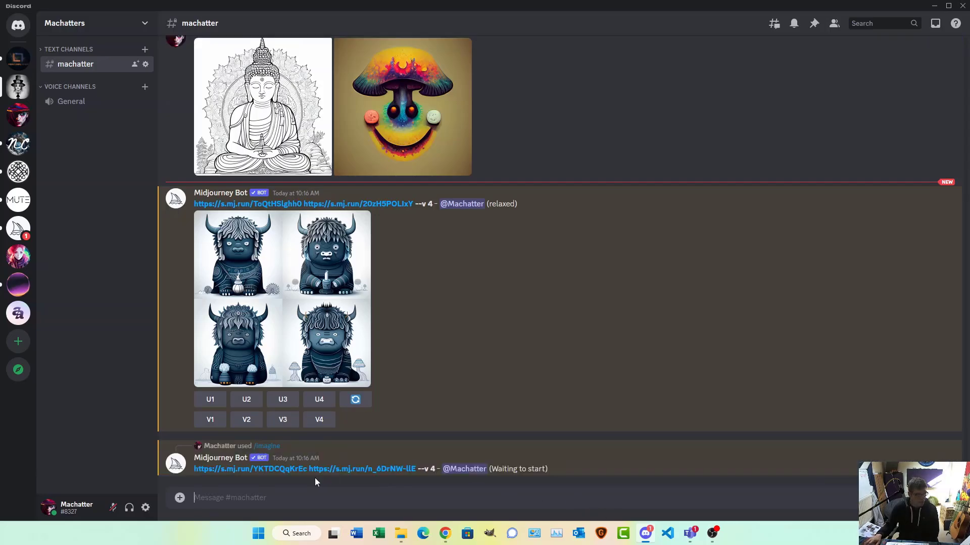
Copy the two shortened image links from the bot's newest /imagine message.
{"action": "left_click_drag", "start_coordinate": [417, 469], "coordinate": [202, 474]}
{"action": "right_click", "coordinate": [209, 469]}
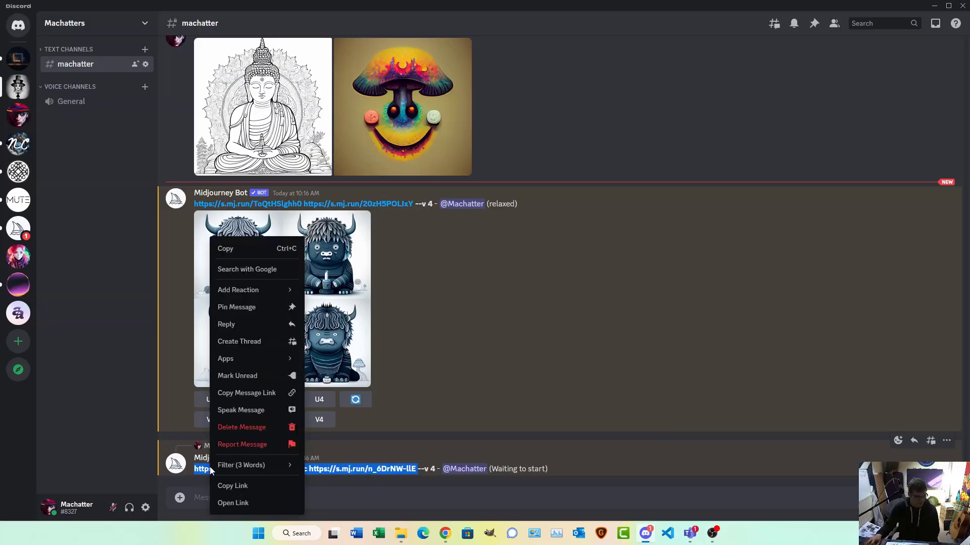
{"action": "left_click", "coordinate": [255, 250]}
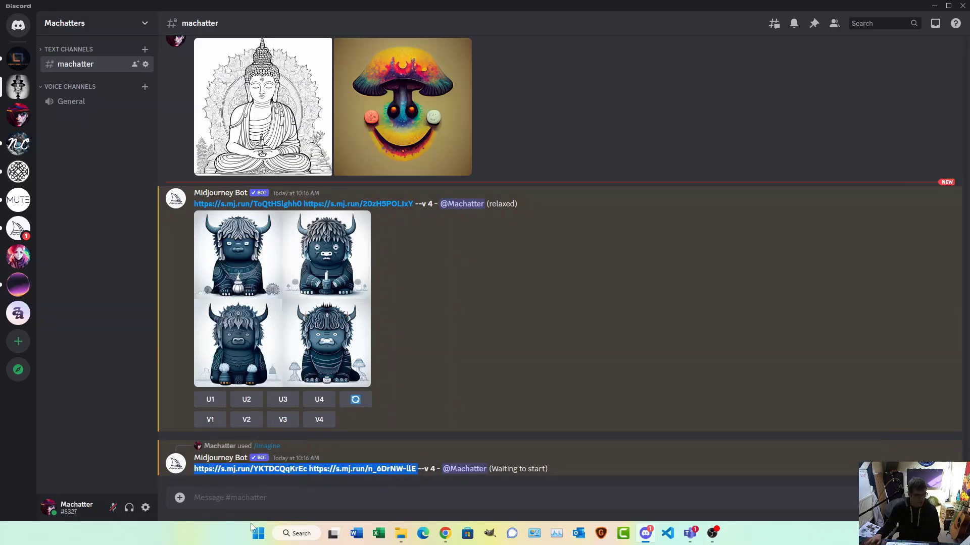
Run an /imagine command with the two copied image links followed by the text "steampounk teenagers rocking".
{"action": "left_click", "coordinate": [258, 495]}
{"action": "type", "text": "/ima"}
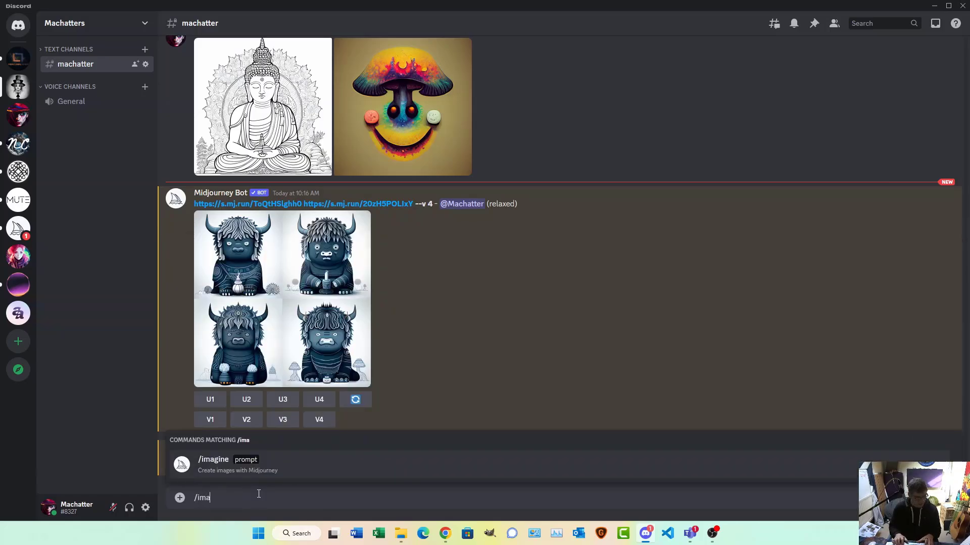
{"action": "key", "text": "Tab"}
{"action": "key", "text": "ctrl+v"}
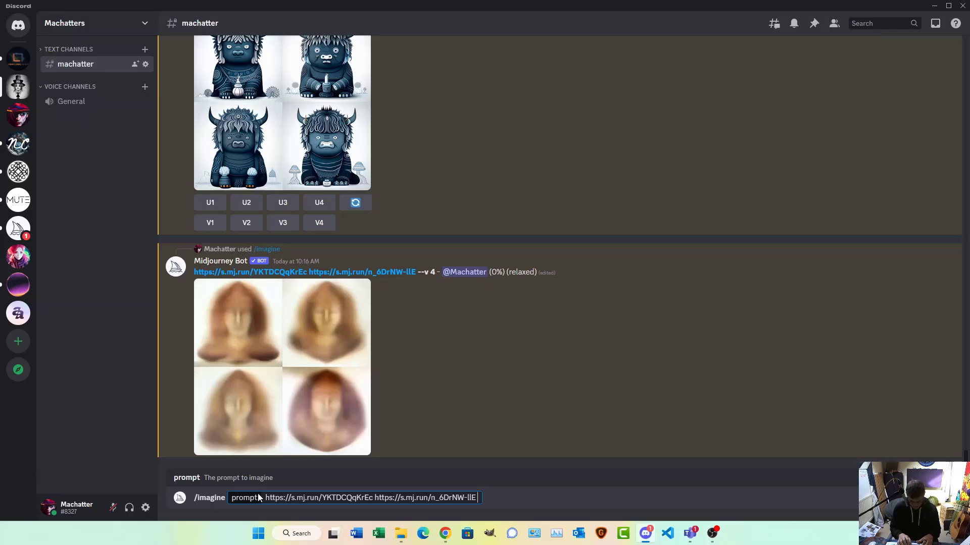
{"action": "type", "text": "steampounk"}
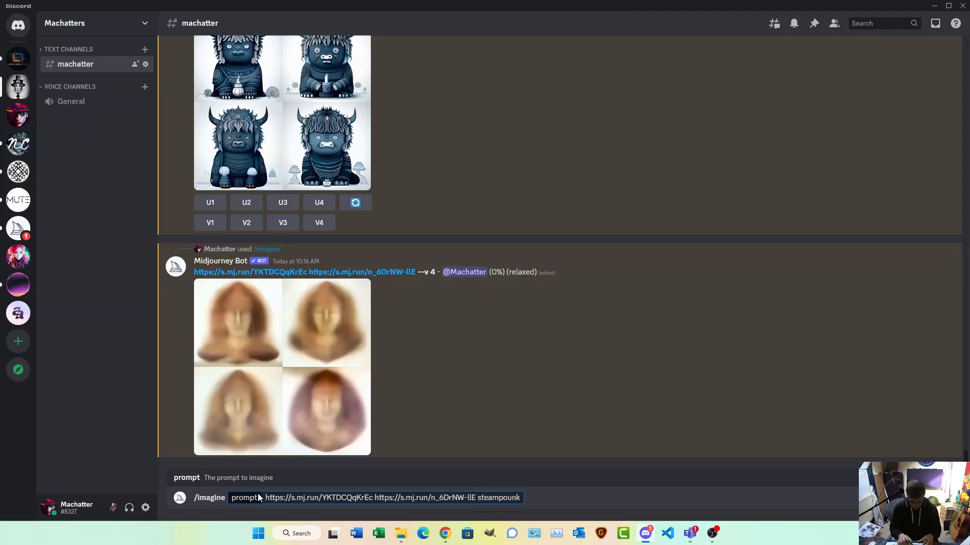
{"action": "type", "text": " teenagers"}
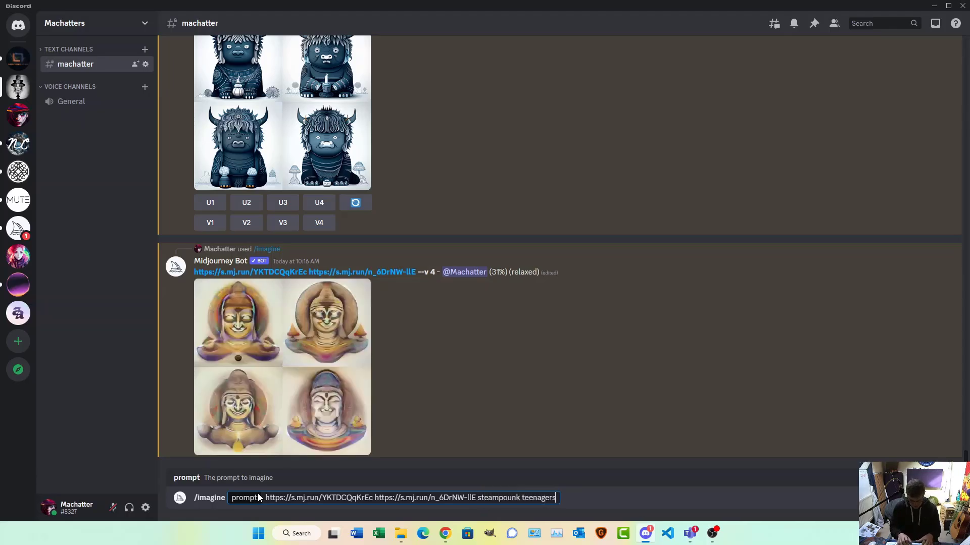
{"action": "type", "text": " rocking"}
{"action": "key", "text": "Return"}
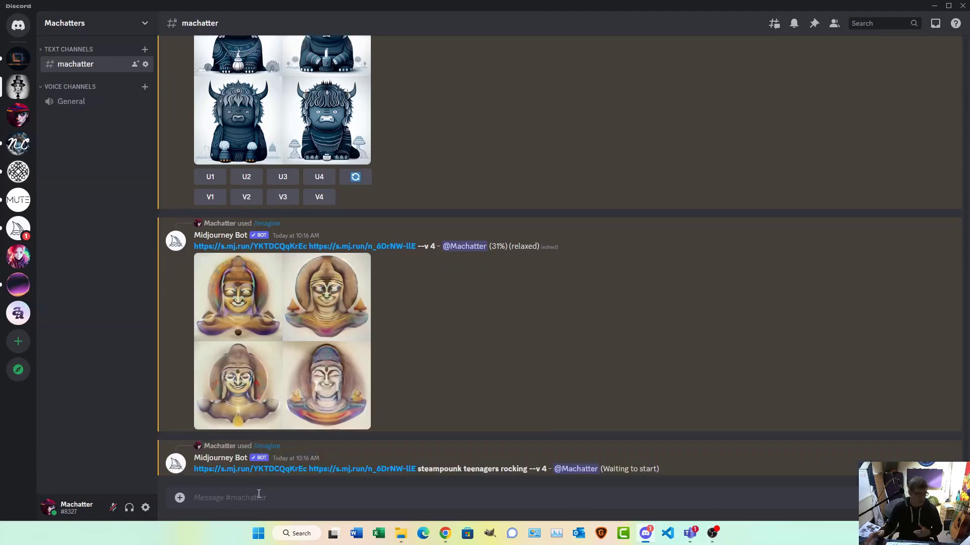
View the blended Buddha and highland cow grid enlarged, close the preview and reroll the blend.
{"action": "scroll", "coordinate": [350, 286], "scroll_direction": "up", "scroll_amount": 5}
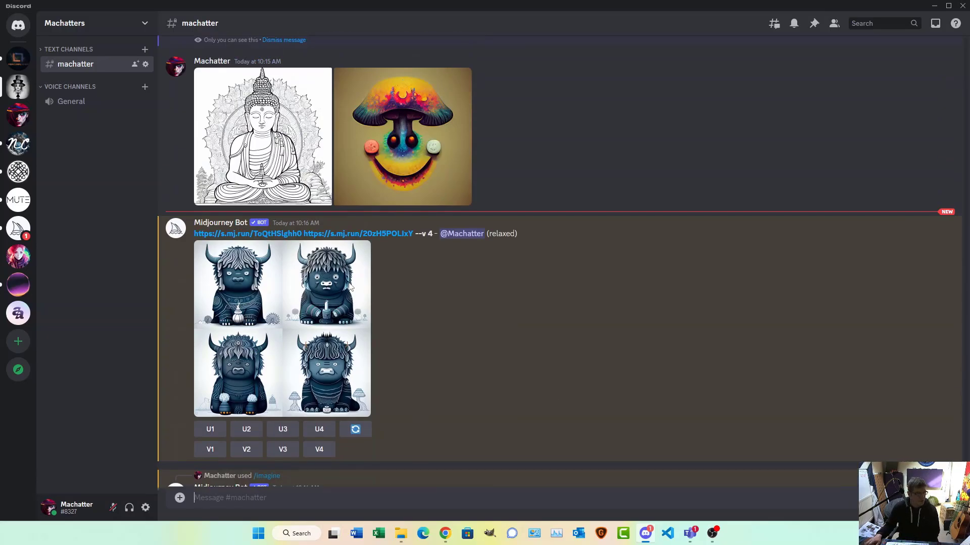
{"action": "scroll", "coordinate": [348, 286], "scroll_direction": "up", "scroll_amount": 15}
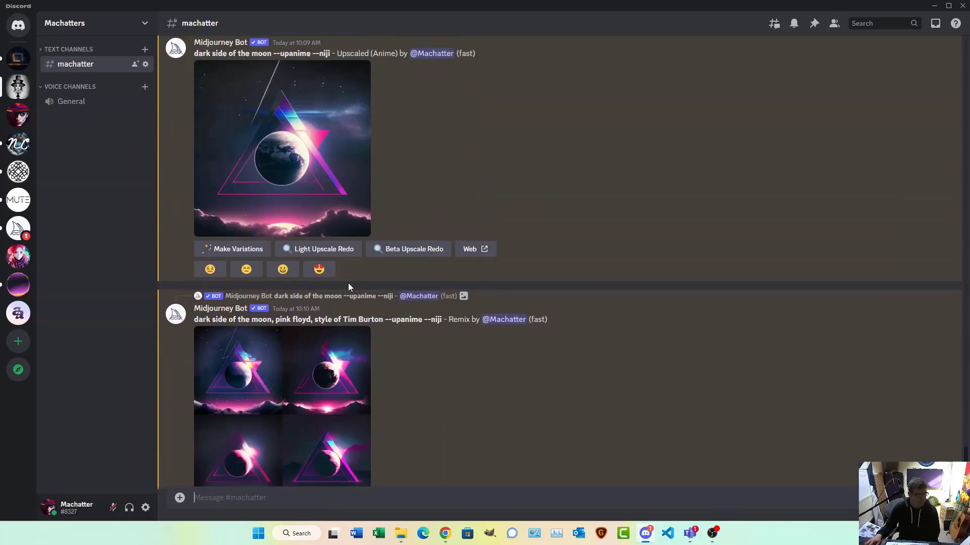
{"action": "scroll", "coordinate": [347, 282], "scroll_direction": "down", "scroll_amount": 15}
{"action": "scroll", "coordinate": [334, 263], "scroll_direction": "down", "scroll_amount": 5}
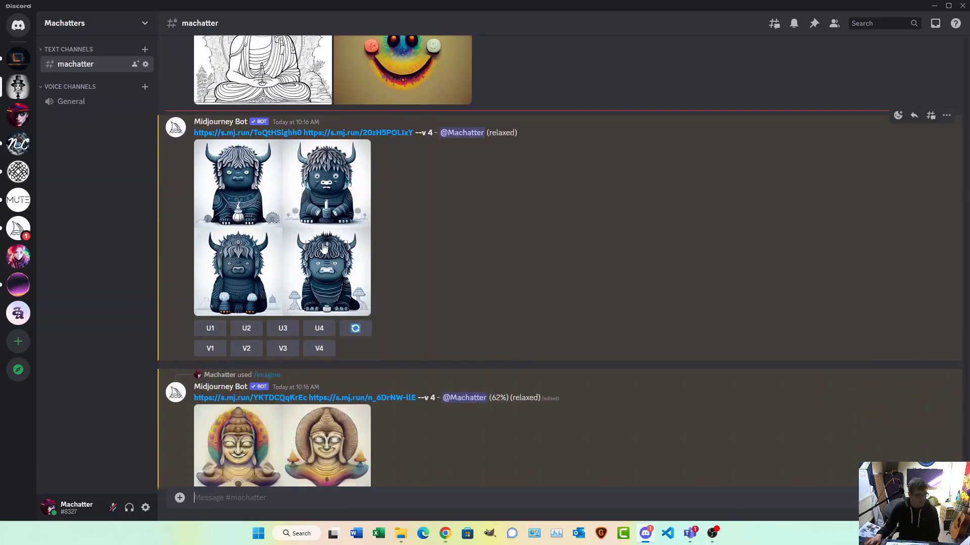
{"action": "left_click", "coordinate": [324, 247]}
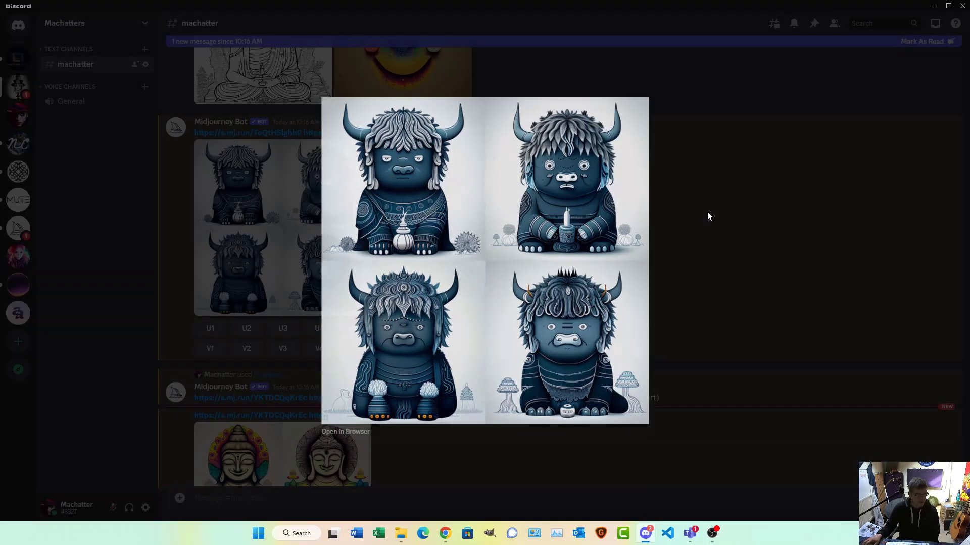
{"action": "left_click", "coordinate": [707, 212]}
{"action": "scroll", "coordinate": [541, 336], "scroll_direction": "down", "scroll_amount": 5}
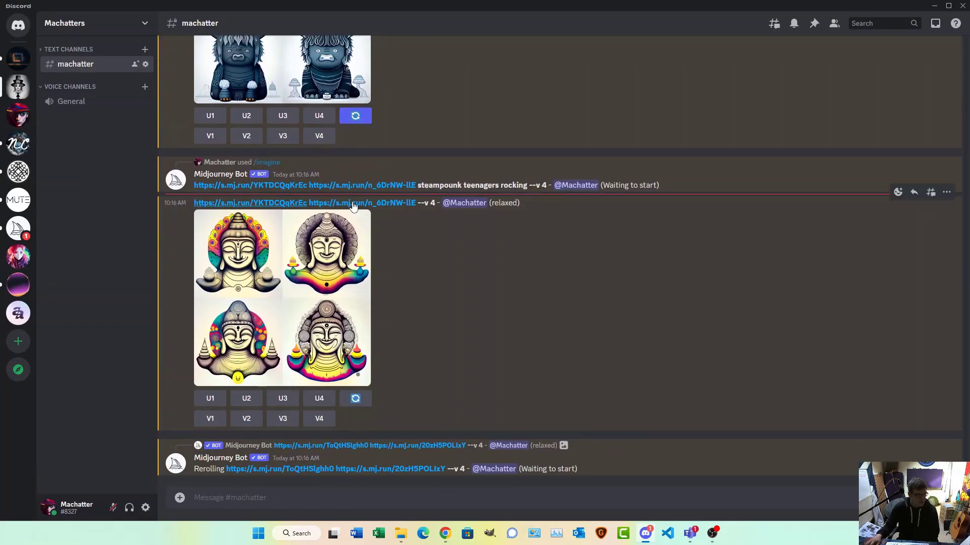
View the colourful Buddha and mushroom blend grid enlarged, close the preview and reroll that blend.
{"action": "left_click", "coordinate": [272, 310]}
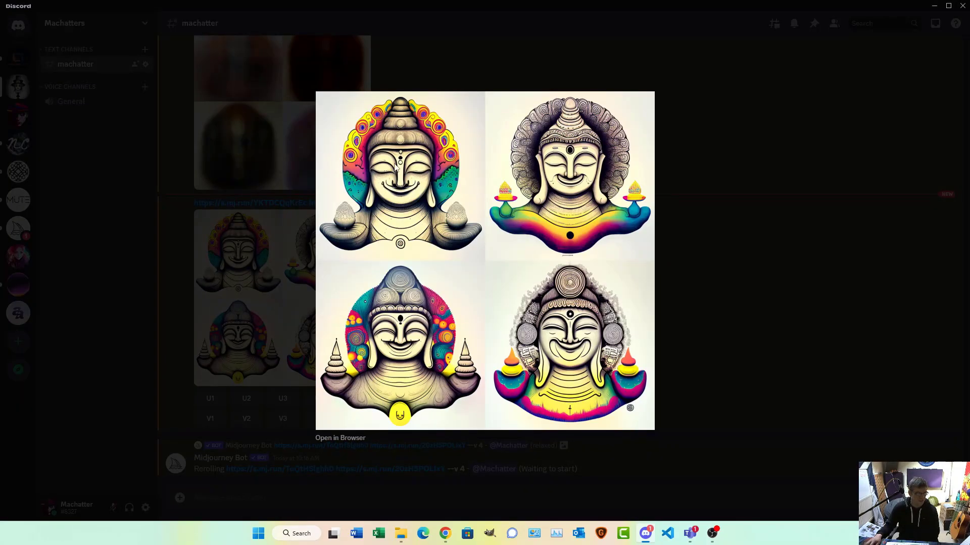
{"action": "left_click", "coordinate": [761, 316]}
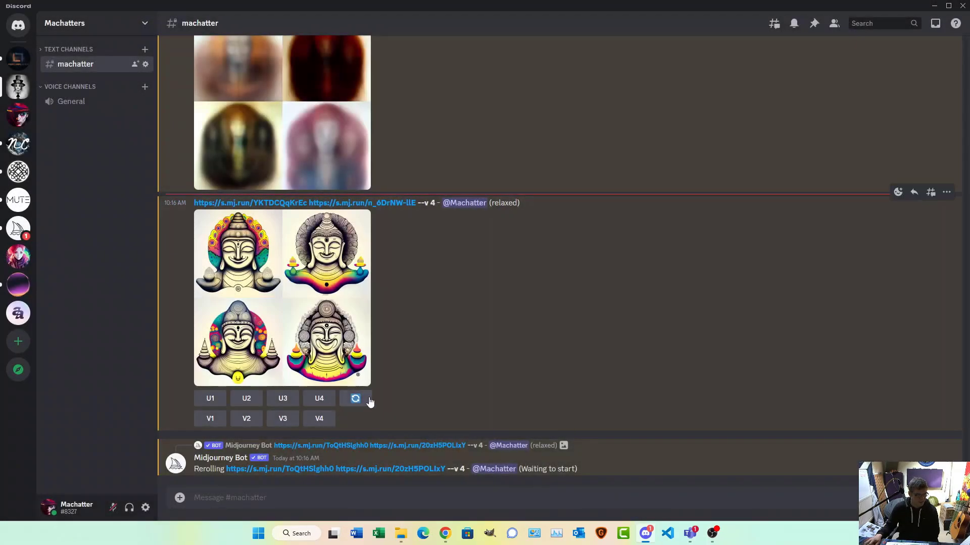
{"action": "left_click", "coordinate": [365, 400]}
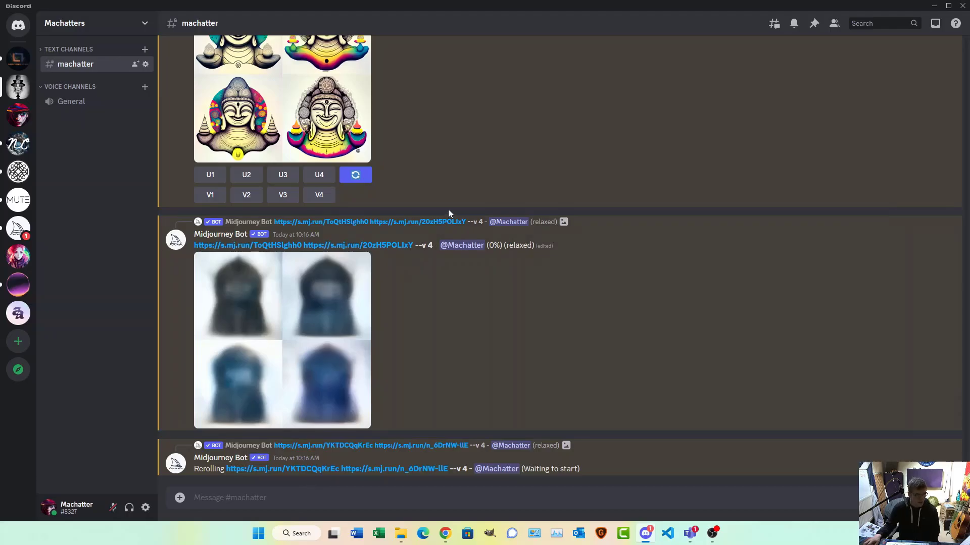
Start a /blend command and attach the alien landscape colouring-book picture from the Pictures folder as image1.
{"action": "type", "text": "/"}
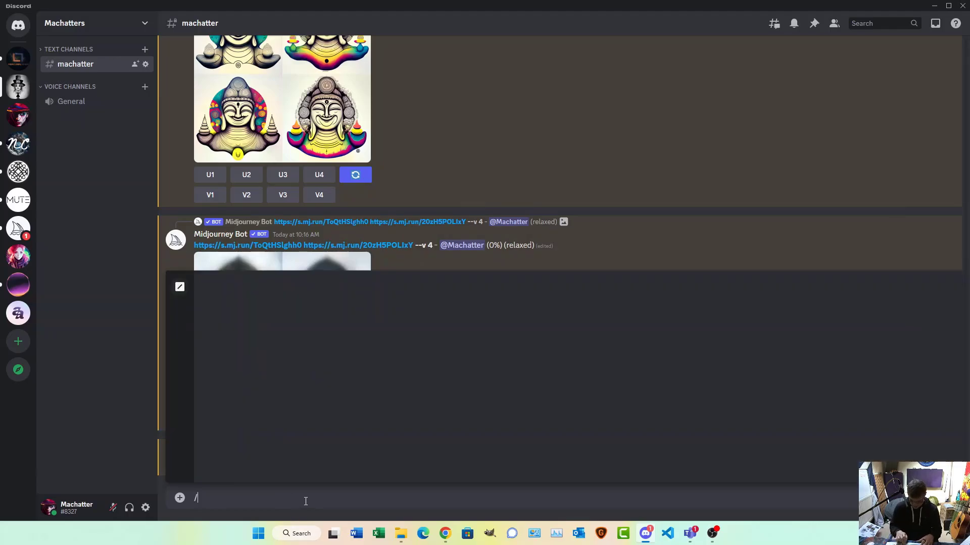
{"action": "type", "text": "blend"}
{"action": "key", "text": "Tab"}
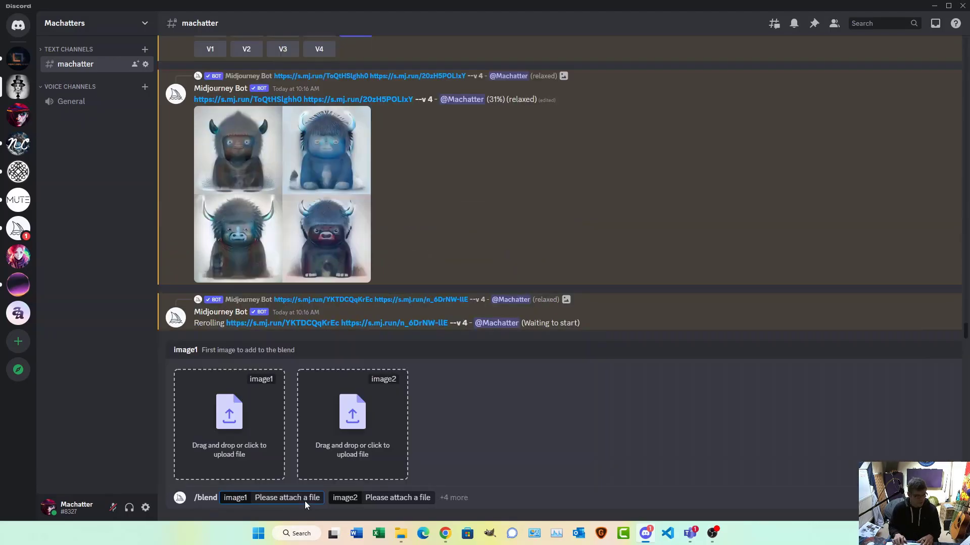
{"action": "left_click", "coordinate": [260, 470]}
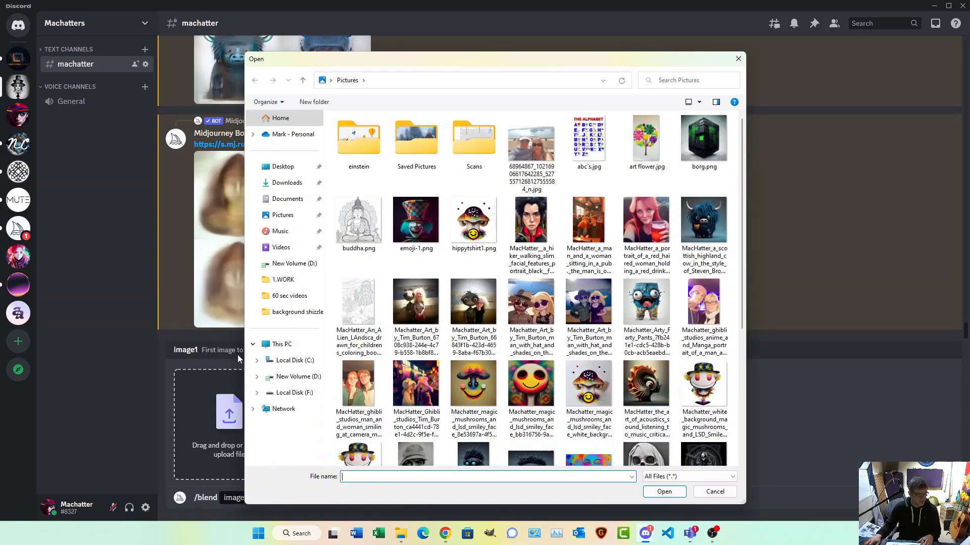
{"action": "left_click", "coordinate": [367, 323]}
{"action": "left_click", "coordinate": [664, 492]}
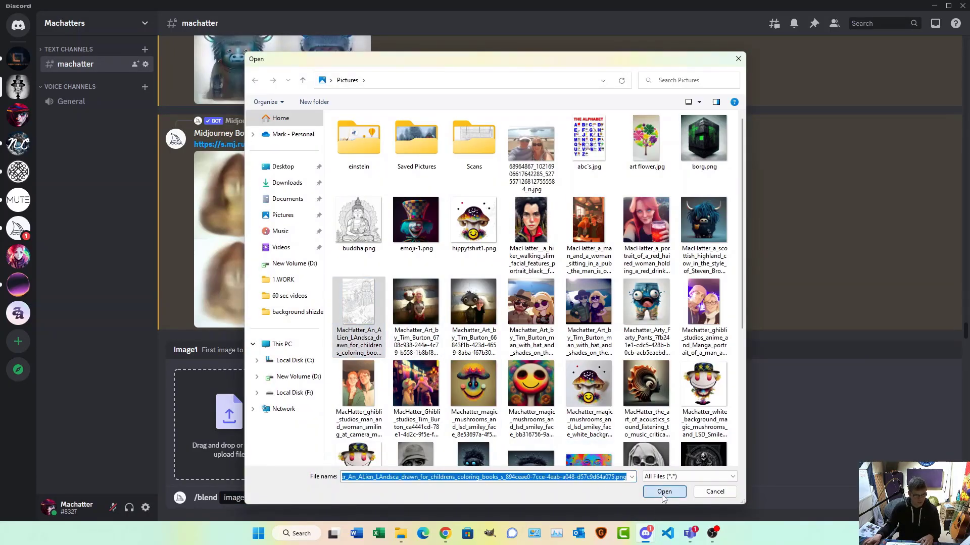
Attach reaper.jpg from the Pictures folder as image2 of the blend.
{"action": "left_click", "coordinate": [374, 415]}
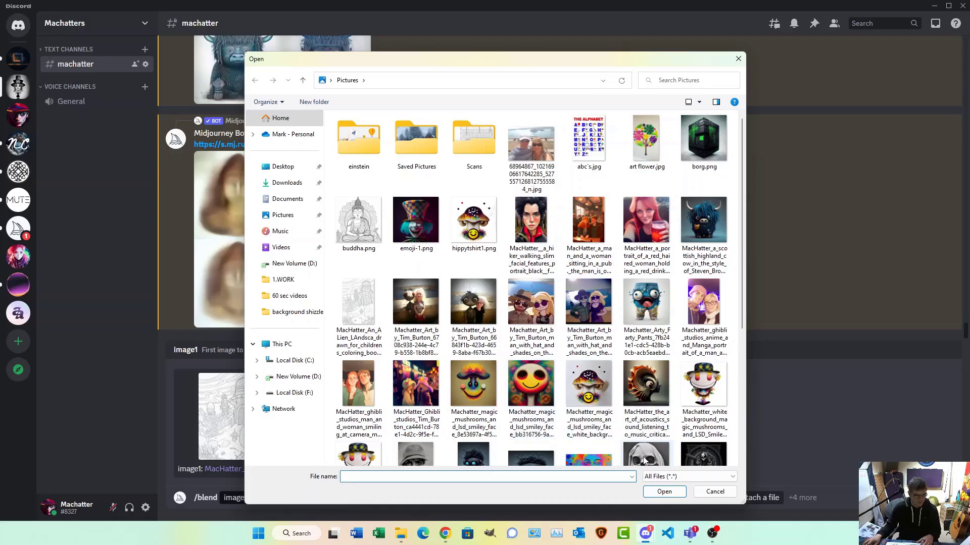
{"action": "scroll", "coordinate": [632, 353], "scroll_direction": "down", "scroll_amount": 2}
{"action": "left_click", "coordinate": [642, 416]}
{"action": "left_click", "coordinate": [660, 487]}
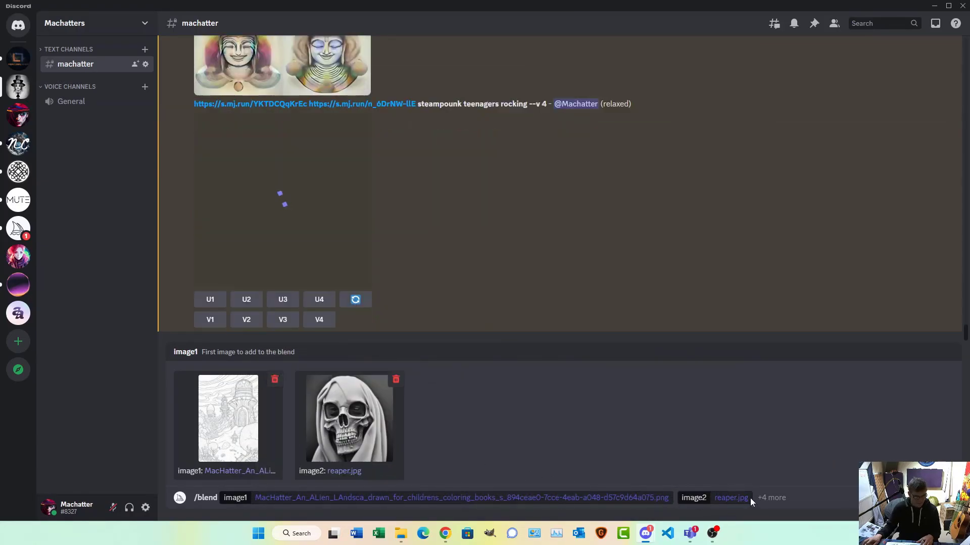
Insert the text "love peace and happiness" between the /blend command name and the image1 option.
{"action": "left_click", "coordinate": [749, 497]}
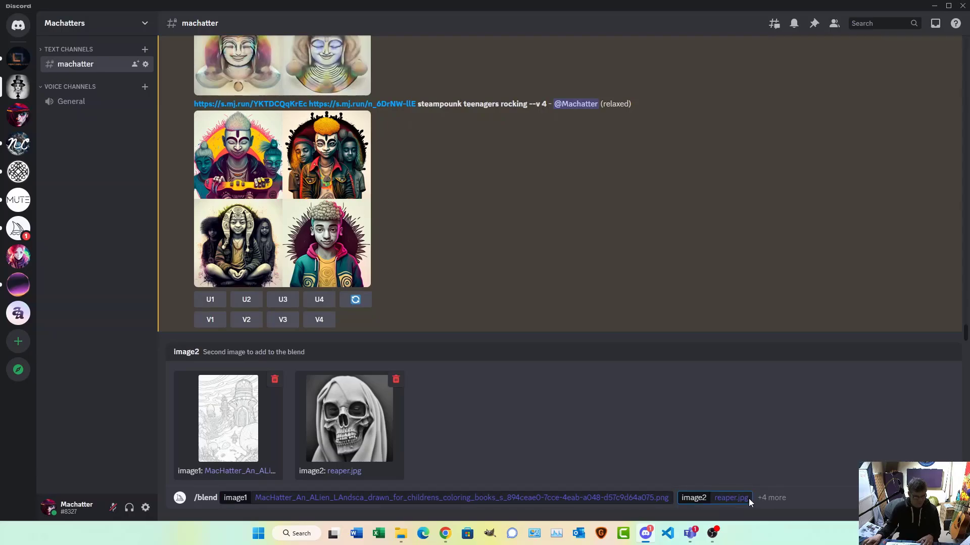
{"action": "left_click", "coordinate": [749, 500]}
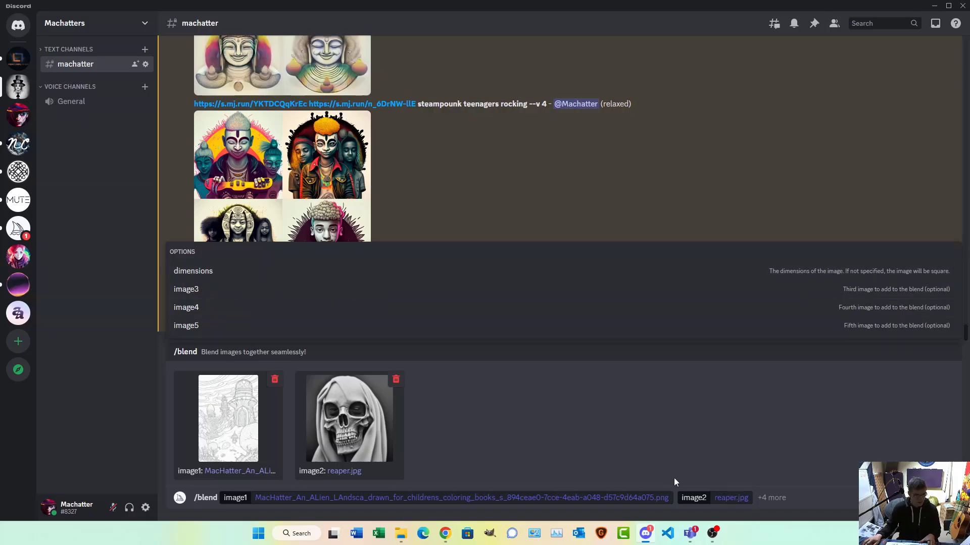
{"action": "left_click", "coordinate": [750, 498]}
{"action": "left_click", "coordinate": [756, 498]}
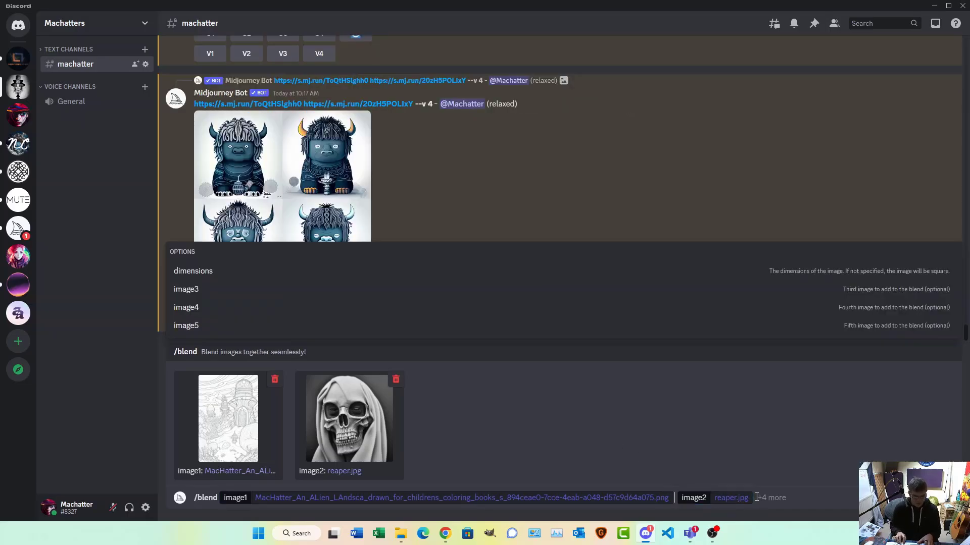
{"action": "key", "text": "Left"}
{"action": "key", "text": "Left"}
{"action": "key", "text": "Left"}
{"action": "key", "text": "Left"}
{"action": "key", "text": "Left"}
{"action": "key", "text": "Left"}
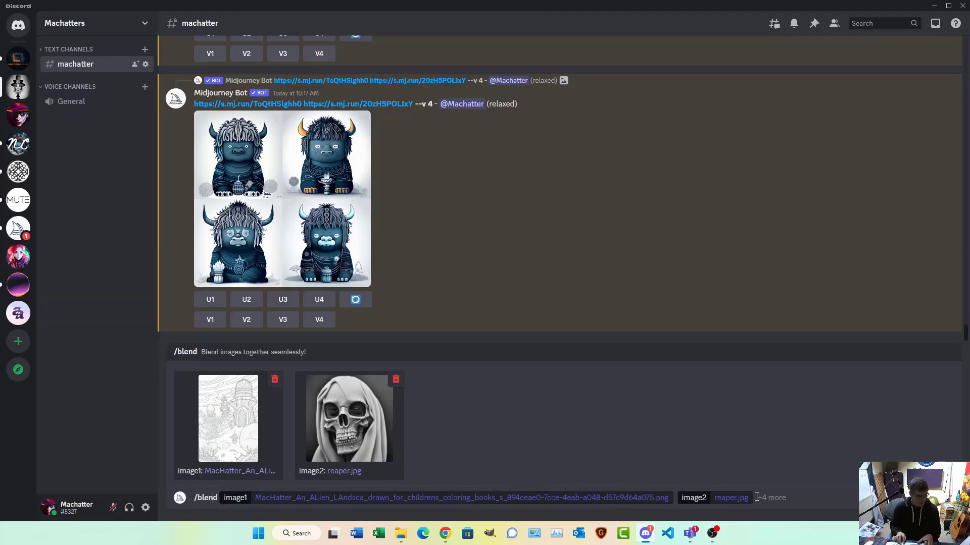
{"action": "key", "text": "Right"}
{"action": "key", "text": "Right"}
{"action": "key", "text": "Right"}
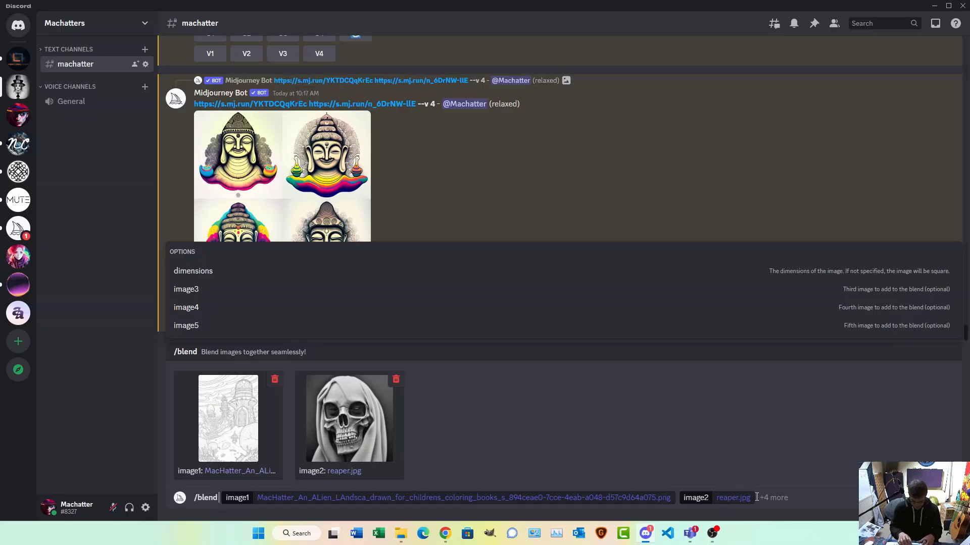
{"action": "type", "text": "love pe"}
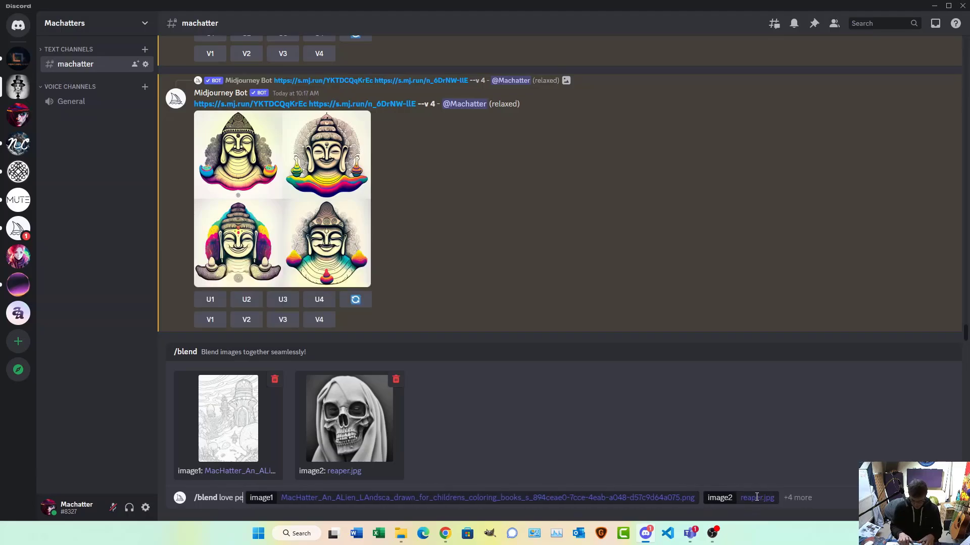
{"action": "type", "text": "ace and happiness"}
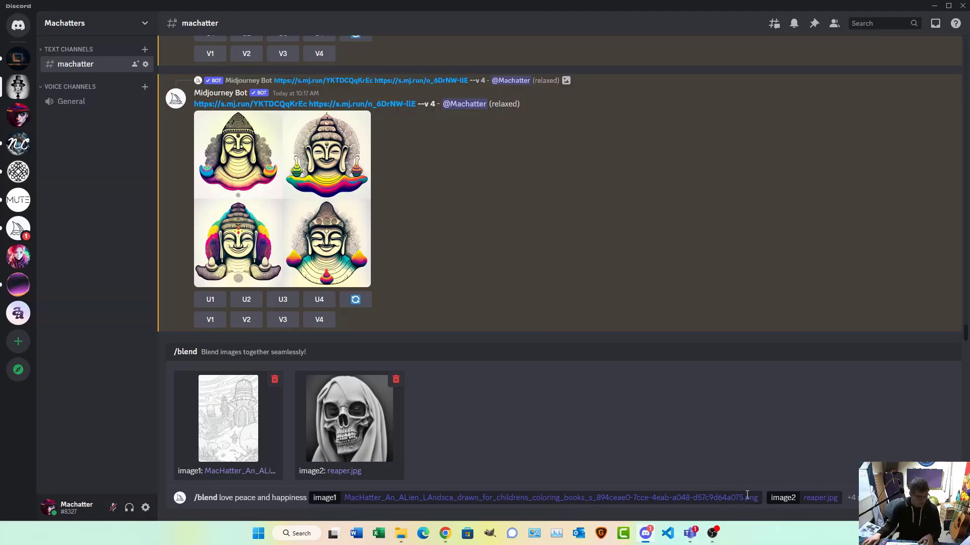
Select the "love peace and happiness" text in the /blend command and submit the blend.
{"action": "mouse_move", "coordinate": [308, 499]}
{"action": "left_mouse_down"}
{"action": "mouse_move", "coordinate": [225, 496]}
{"action": "mouse_move", "coordinate": [309, 498]}
{"action": "mouse_move", "coordinate": [298, 498]}
{"action": "left_mouse_up"}
{"action": "left_click", "coordinate": [226, 497]}
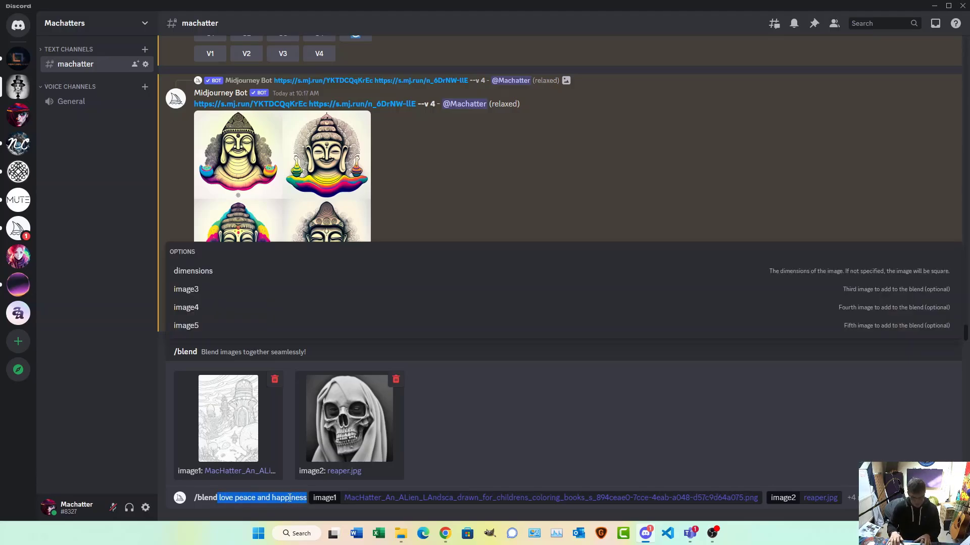
{"action": "key", "text": "Return"}
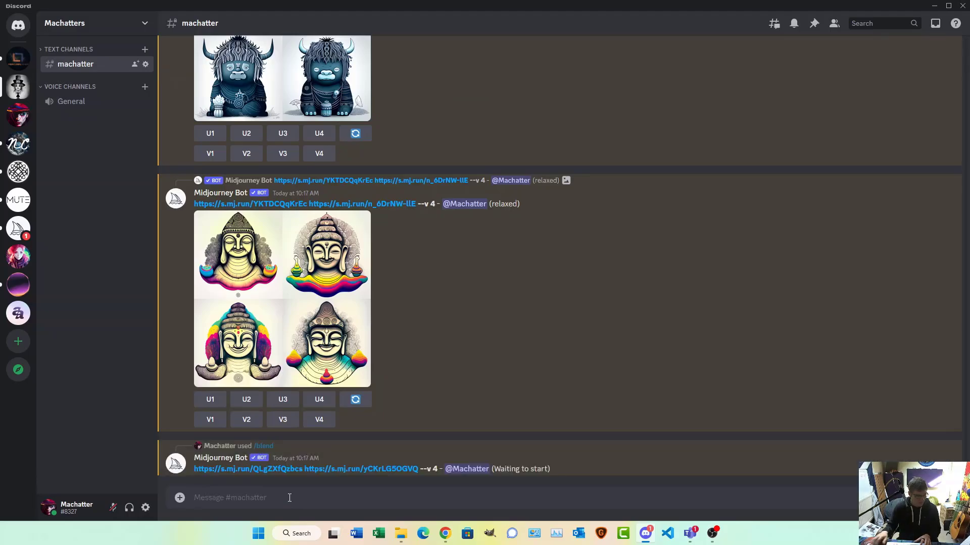
Start another /blend with the ghibli studios man and woman picture as image1 and the red-faced magic mushroom smiley as image2.
{"action": "key", "text": "ctrl+z"}
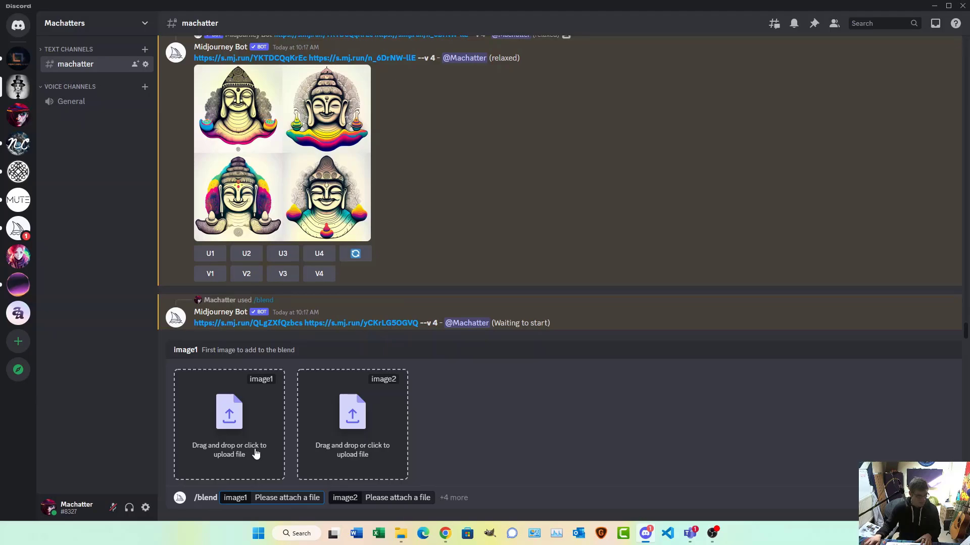
{"action": "left_click", "coordinate": [243, 441]}
{"action": "left_click", "coordinate": [359, 386]}
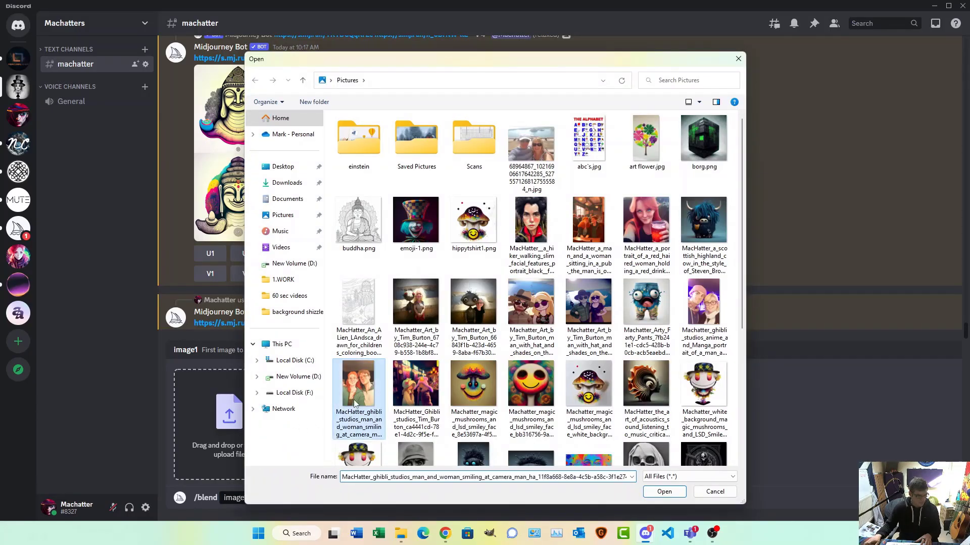
{"action": "left_click", "coordinate": [660, 494]}
{"action": "left_click", "coordinate": [379, 411]}
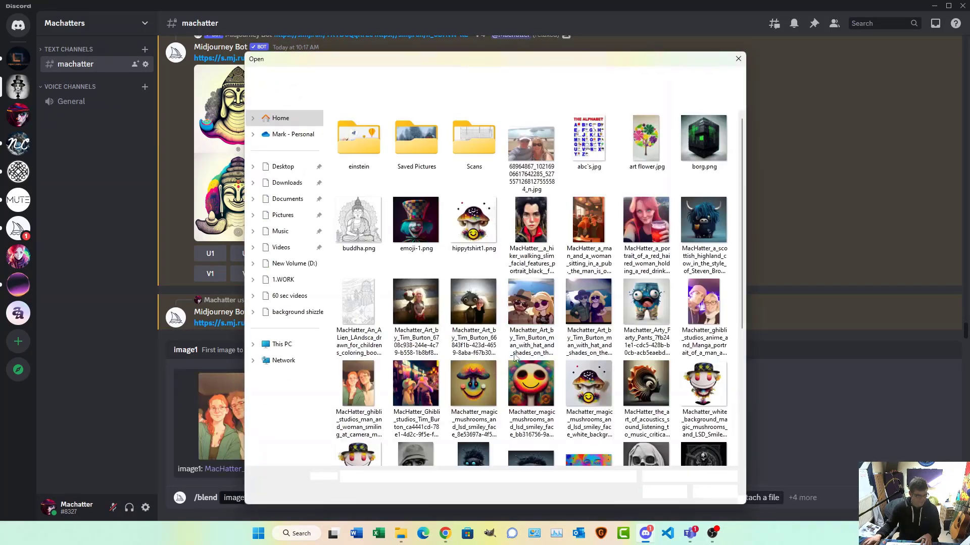
{"action": "left_click", "coordinate": [522, 372]}
{"action": "left_click", "coordinate": [656, 492]}
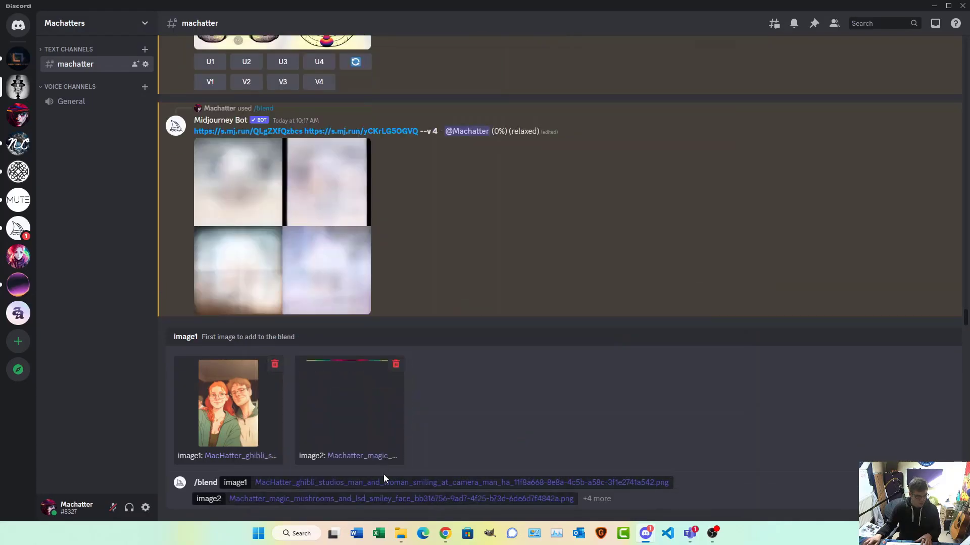
Try adding the text "love peace and happiness" after image2 in the /blend command, and delete it again.
{"action": "left_click", "coordinate": [573, 498]}
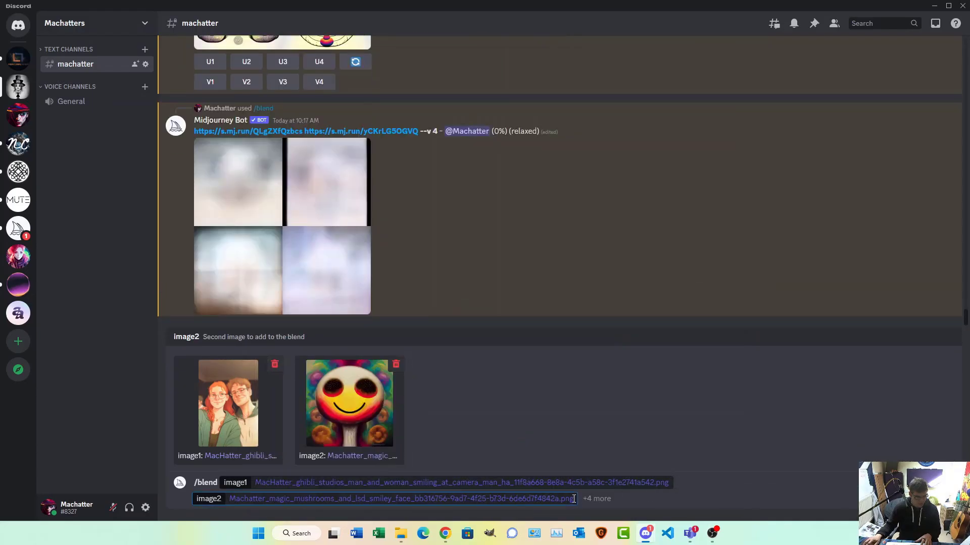
{"action": "double_click", "coordinate": [573, 500]}
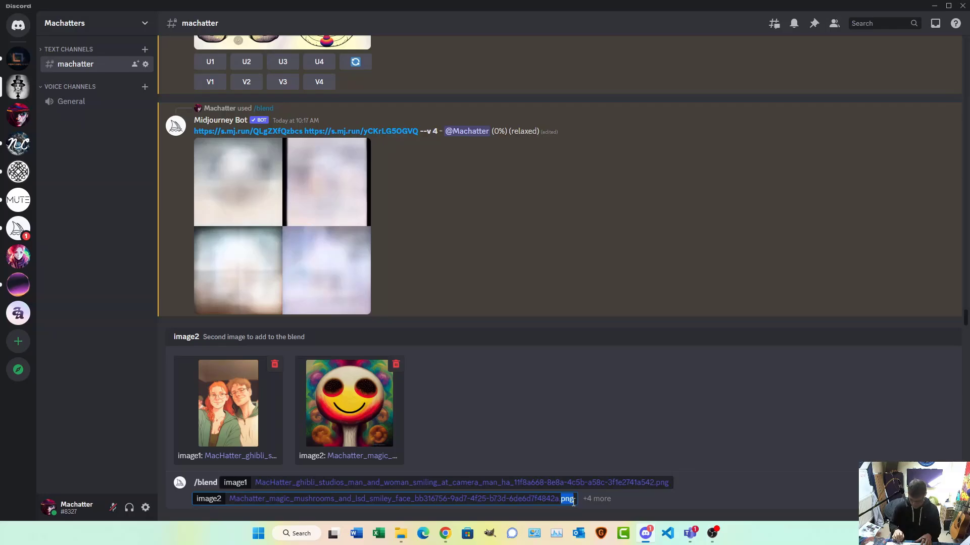
{"action": "key", "text": "Right"}
{"action": "type", "text": "love peace and happines"}
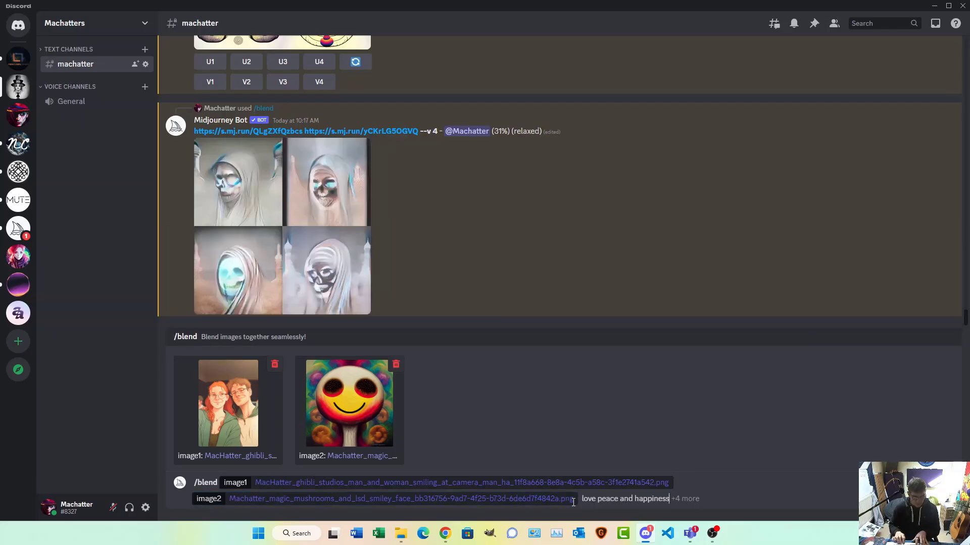
{"action": "key", "text": "BackSpace"}
{"action": "key", "text": "BackSpace"}
{"action": "key", "text": "BackSpace"}
{"action": "key", "text": "BackSpace"}
{"action": "key", "text": "BackSpace"}
{"action": "key", "text": "BackSpace"}
{"action": "key", "text": "BackSpace"}
{"action": "key", "text": "BackSpace"}
{"action": "key", "text": "BackSpace"}
{"action": "key", "text": "BackSpace"}
{"action": "key", "text": "BackSpace"}
{"action": "key", "text": "BackSpace"}
{"action": "key", "text": "BackSpace"}
{"action": "key", "text": "BackSpace"}
{"action": "key", "text": "BackSpace"}
{"action": "key", "text": "BackSpace"}
{"action": "key", "text": "BackSpace"}
{"action": "key", "text": "BackSpace"}
{"action": "key", "text": "BackSpace"}
{"action": "key", "text": "BackSpace"}
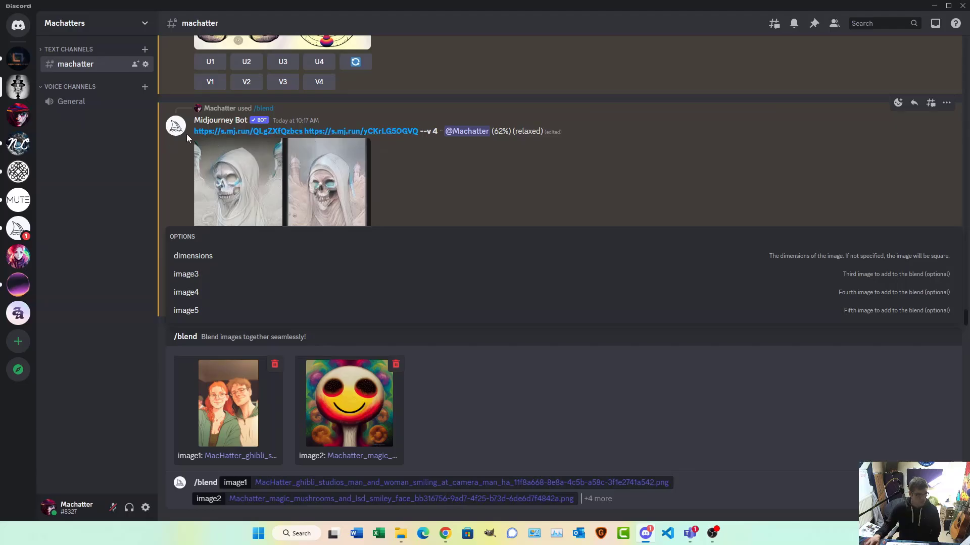
Copy the two shortened image links from the bot's skull and landscape blend message.
{"action": "left_click_drag", "start_coordinate": [194, 135], "coordinate": [425, 136]}
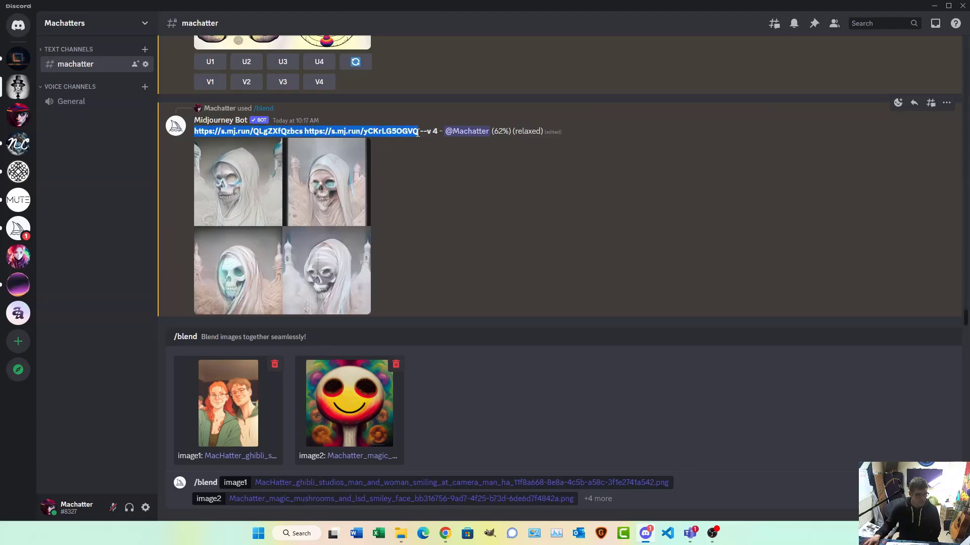
{"action": "right_click", "coordinate": [418, 132]}
{"action": "left_click", "coordinate": [457, 143]}
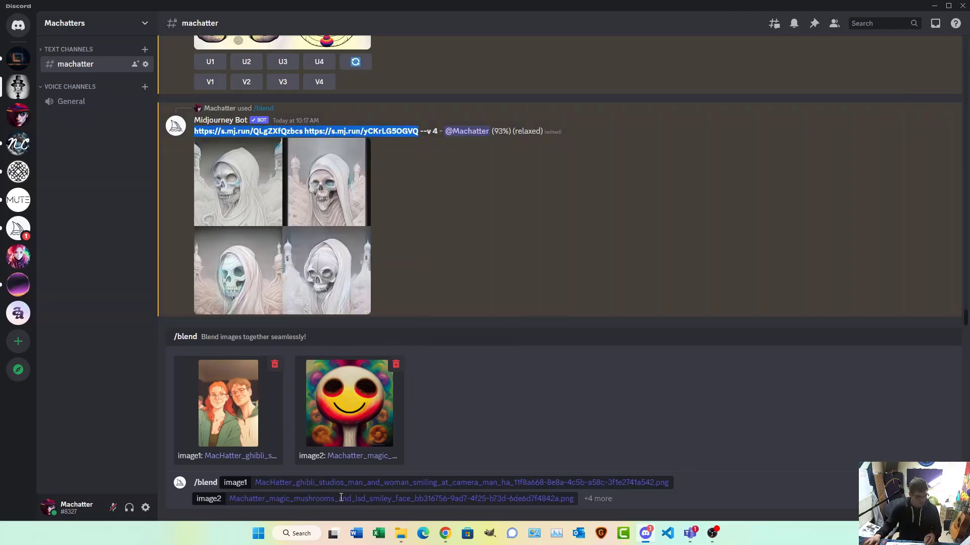
Discard the unfinished /blend command with its two attached images from the message box.
{"action": "left_click", "coordinate": [586, 501]}
{"action": "key", "text": "BackSpace"}
{"action": "key", "text": "BackSpace"}
{"action": "key", "text": "BackSpace"}
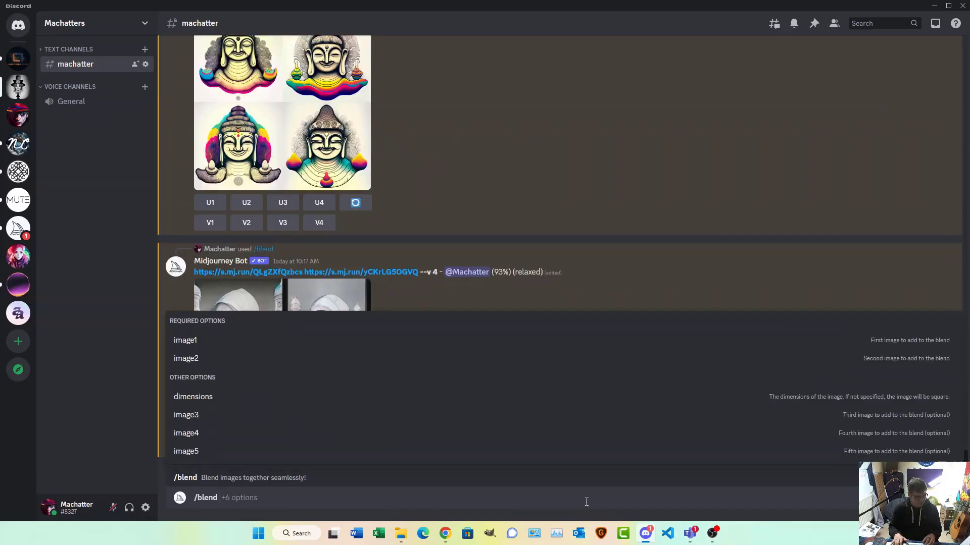
Run an /imagine command with the two copied image links followed by the text "love peace and happiness".
{"action": "type", "text": "/imag"}
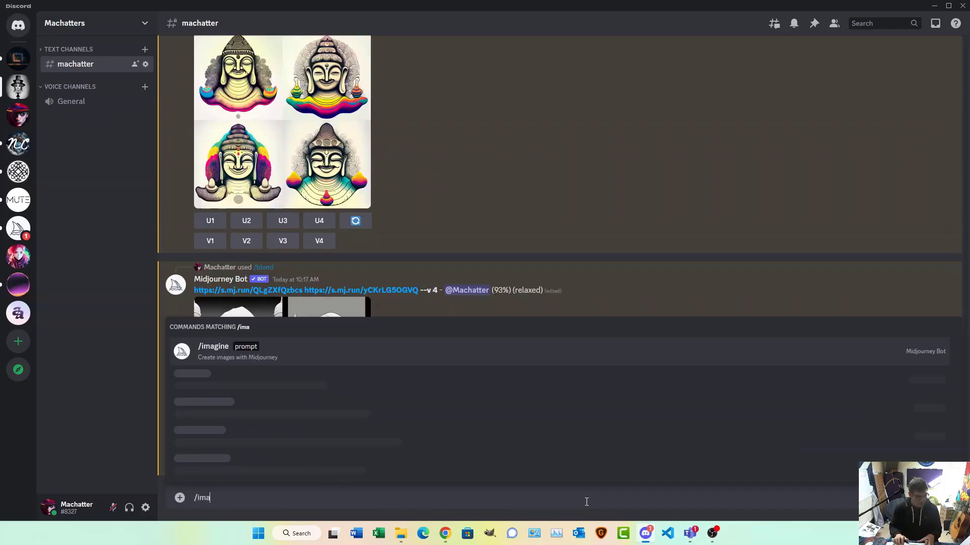
{"action": "key", "text": "Tab"}
{"action": "key", "text": "ctrl+v"}
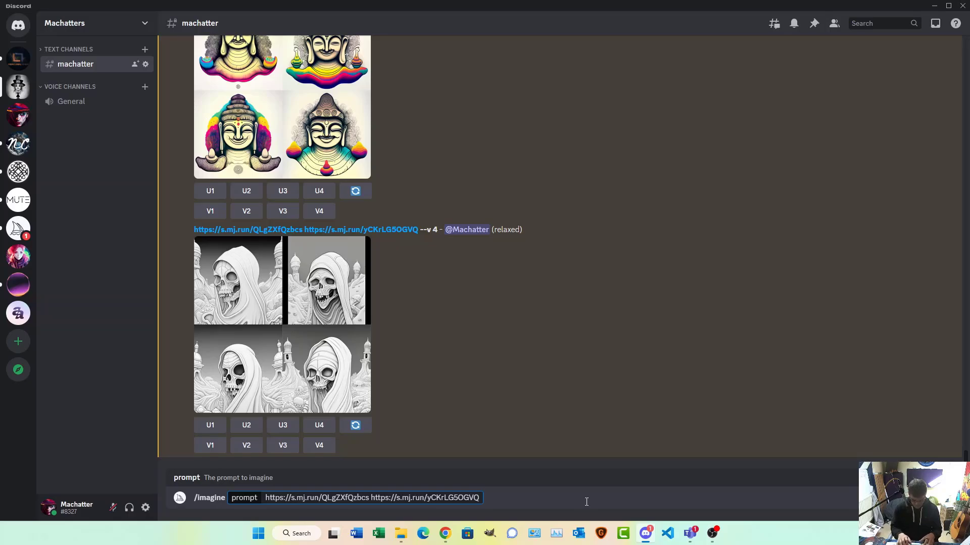
{"action": "type", "text": "love pe"}
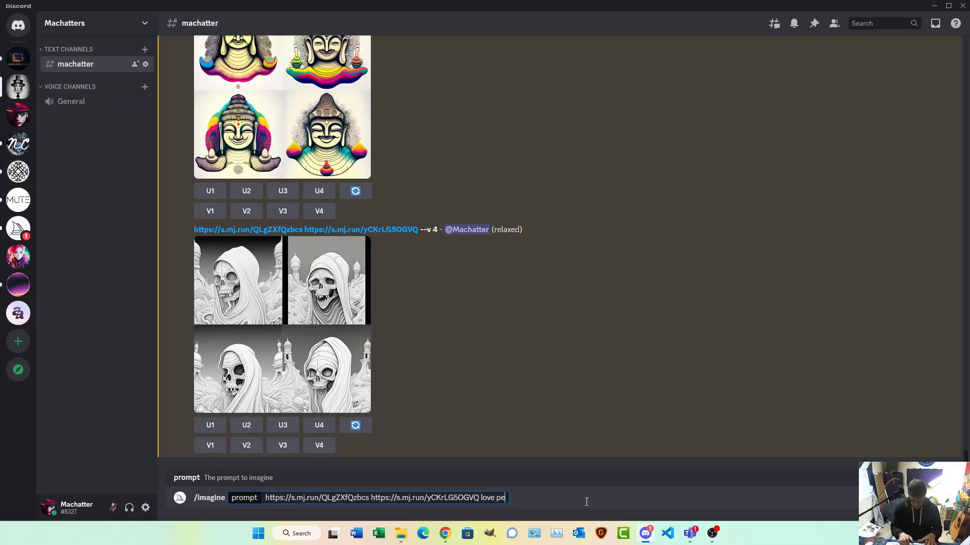
{"action": "type", "text": "ac"}
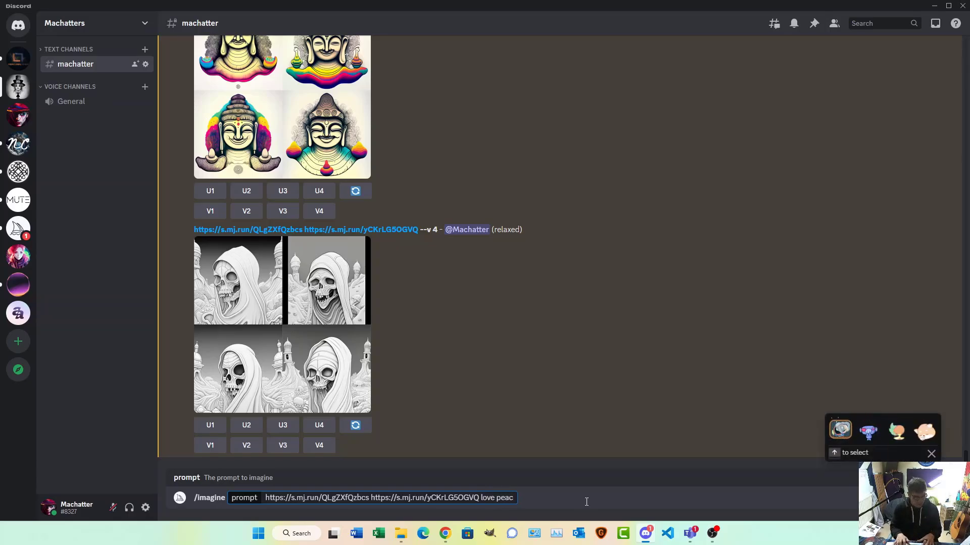
{"action": "type", "text": "e and"}
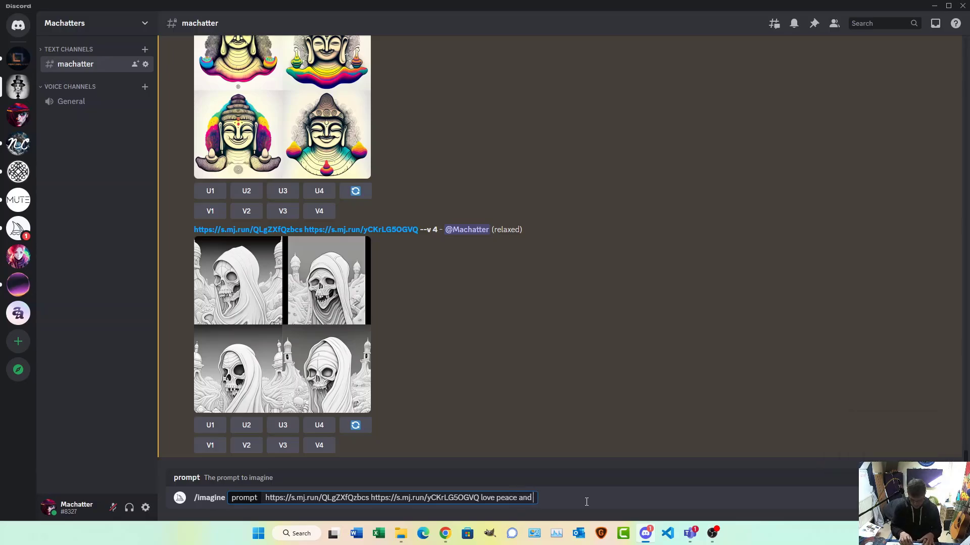
{"action": "type", "text": " happiness"}
{"action": "key", "text": "Return"}
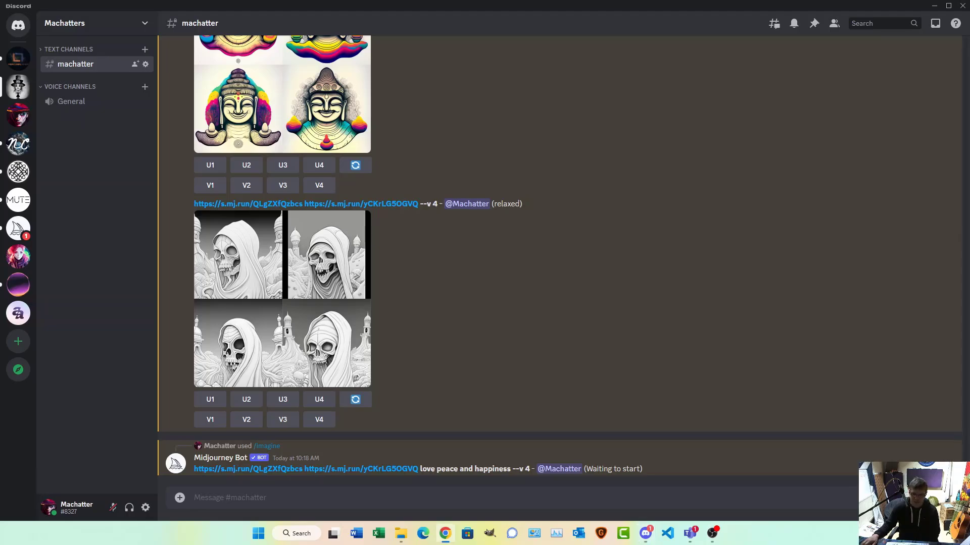
Start an /imagine prompt with "love peace and happiness," followed by the parameters --ar 16:9 and --chaos 75.
{"action": "left_click", "coordinate": [224, 494]}
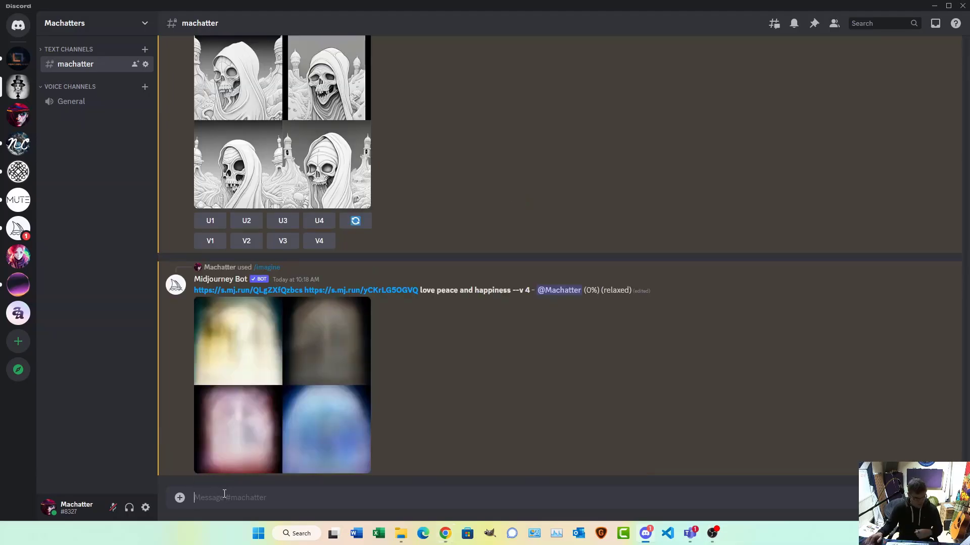
{"action": "type", "text": "/imagine"}
{"action": "key", "text": "Tab"}
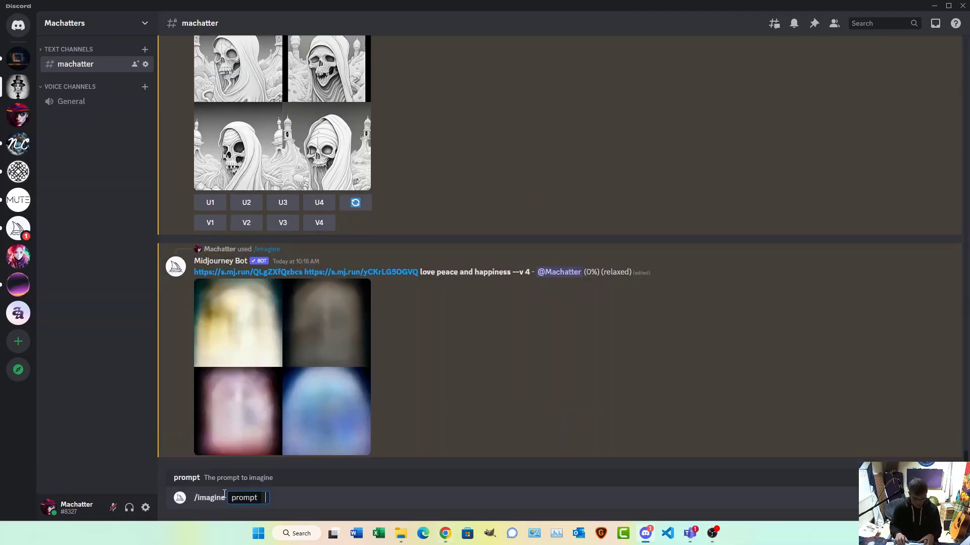
{"action": "type", "text": "love peace and"}
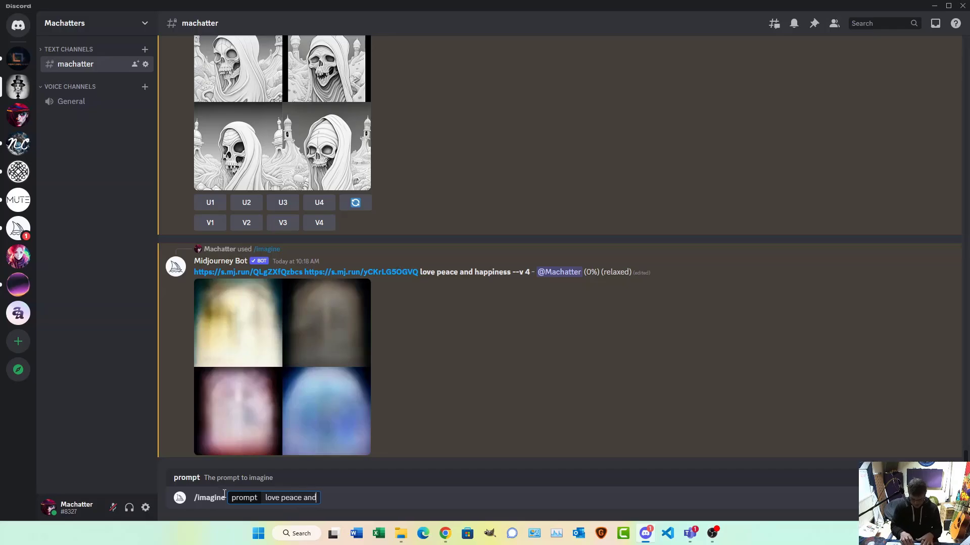
{"action": "type", "text": " happiness, --"}
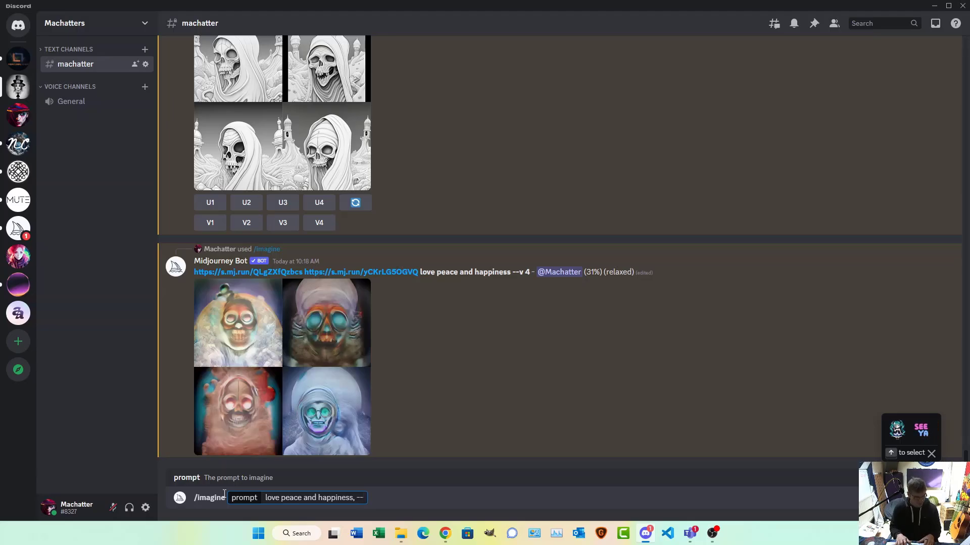
{"action": "type", "text": "ar 16:9"}
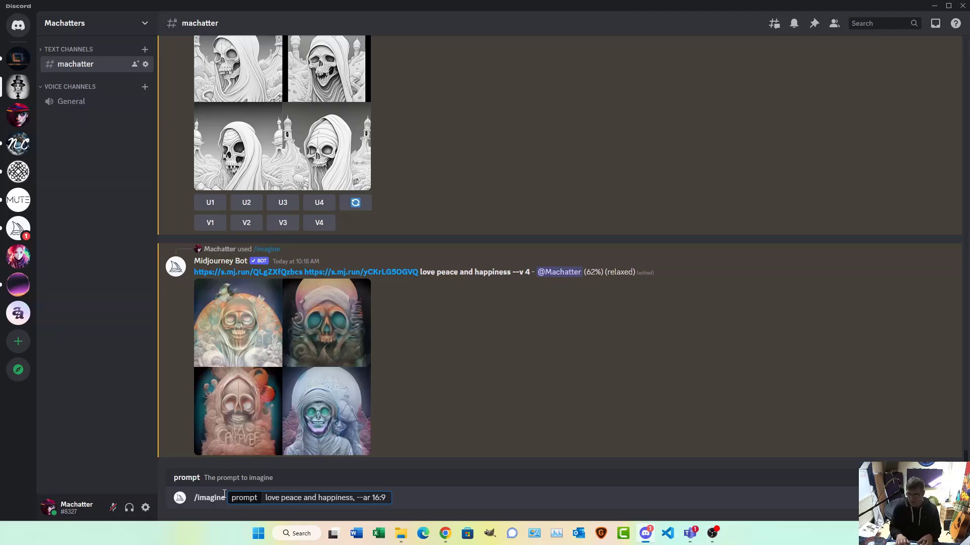
{"action": "type", "text": "--chaos"}
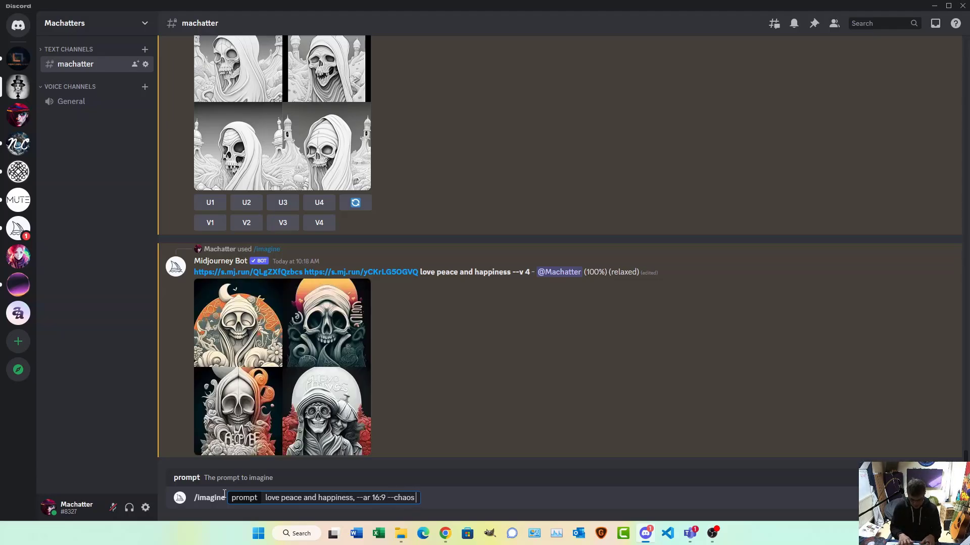
{"action": "type", "text": " 75"}
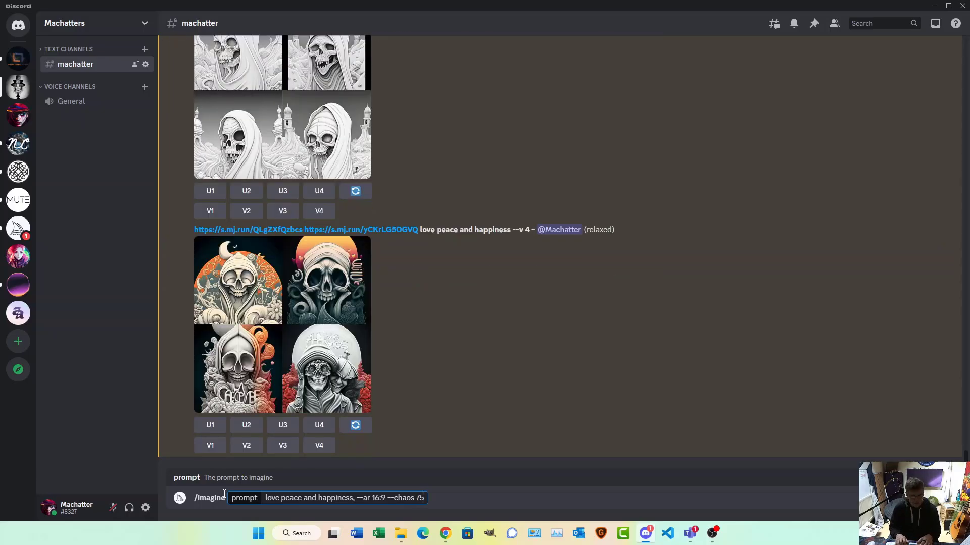
Add --no teeth, --seed 20031972 and --style 4c to the /imagine prompt and submit it.
{"action": "type", "text": " --no"}
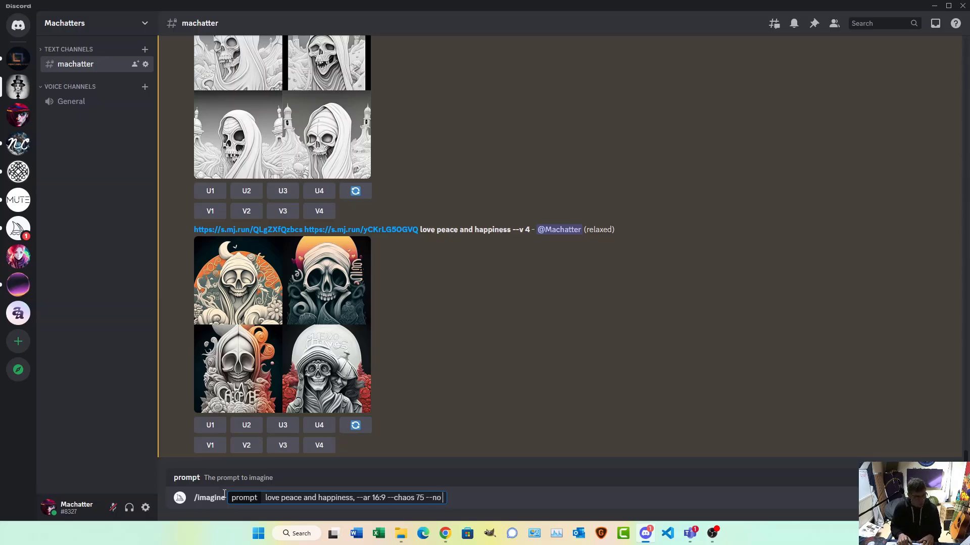
{"action": "type", "text": " teeth"}
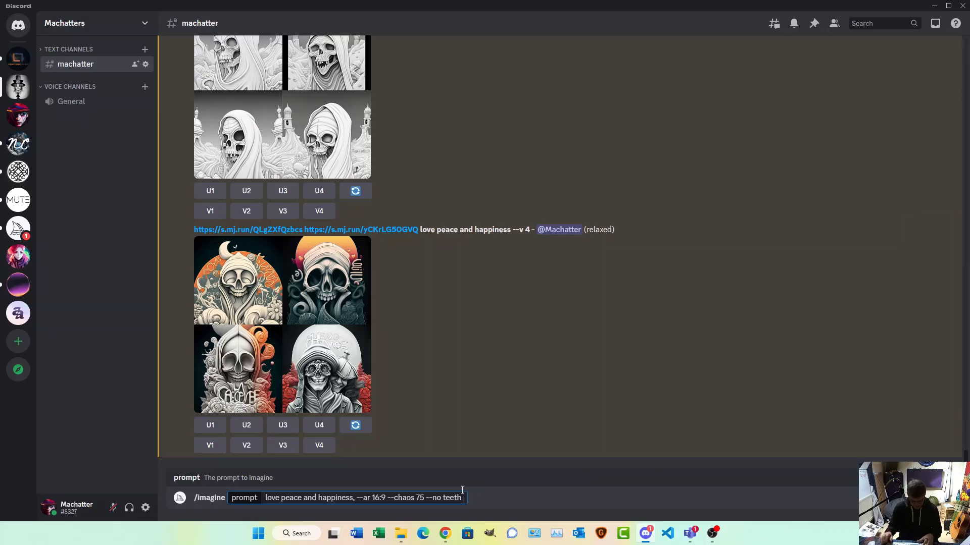
{"action": "type", "text": "--seed"}
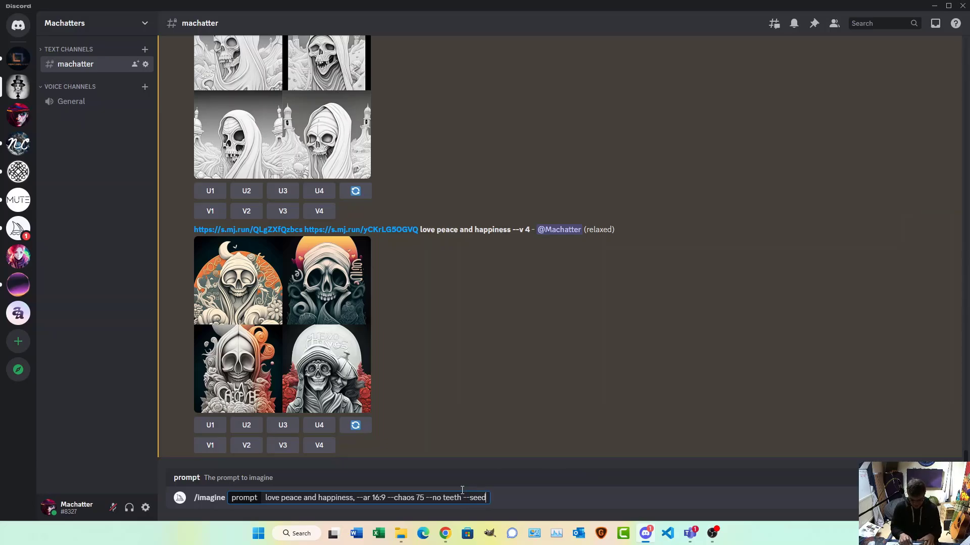
{"action": "type", "text": " 20031972"}
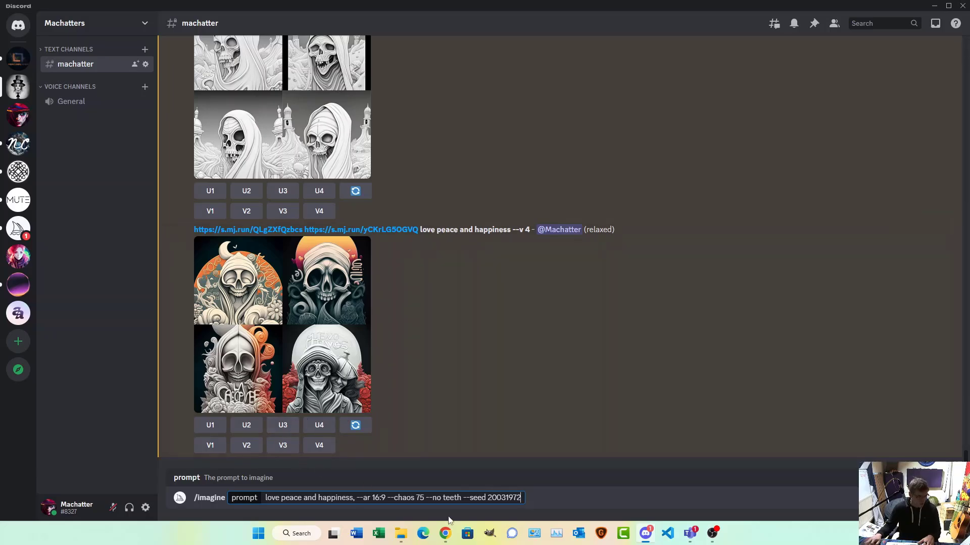
{"action": "type", "text": "--style"}
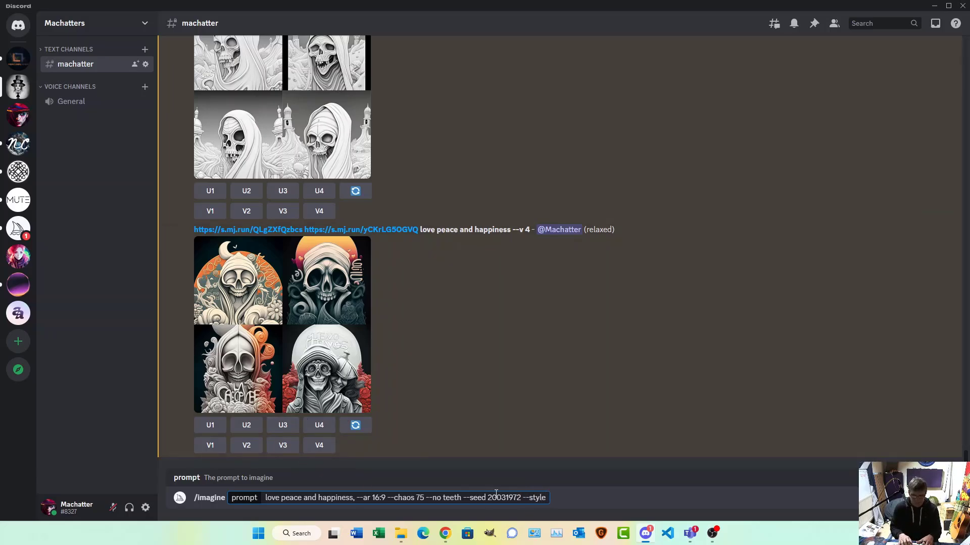
{"action": "type", "text": " 4c"}
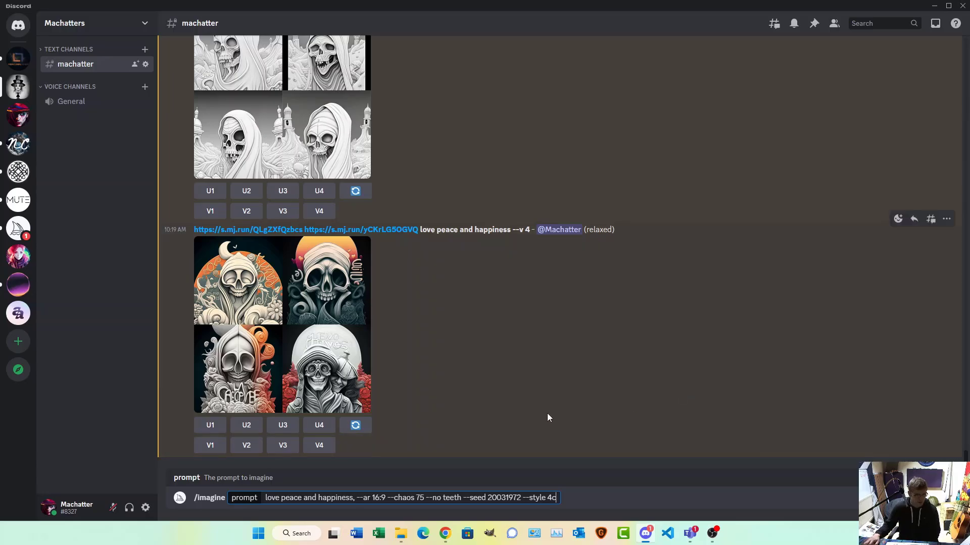
{"action": "key", "text": "Return"}
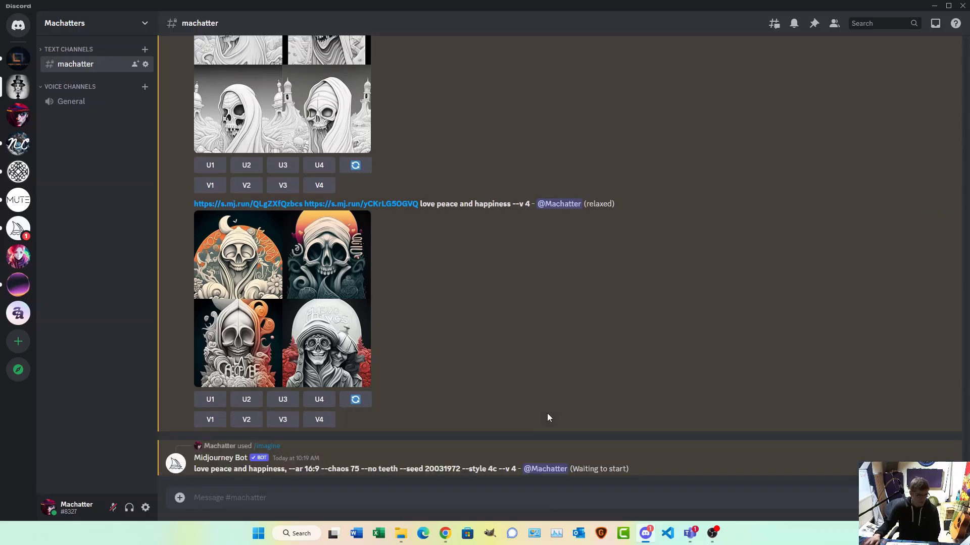
Compare enlarged views of the plain grey skull blend and the version generated with "love peace and happiness".
{"action": "left_click", "coordinate": [287, 319]}
{"action": "left_click", "coordinate": [286, 318]}
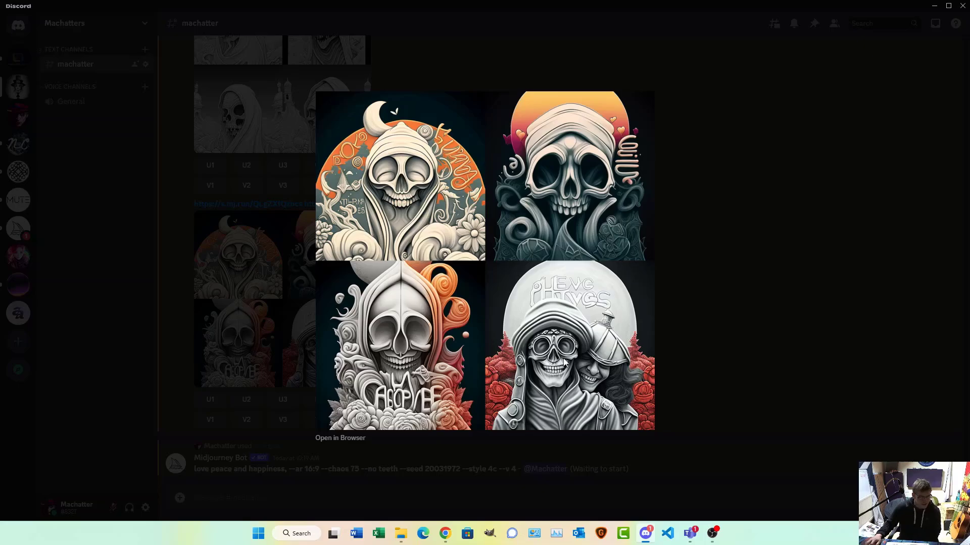
{"action": "left_click", "coordinate": [753, 313]}
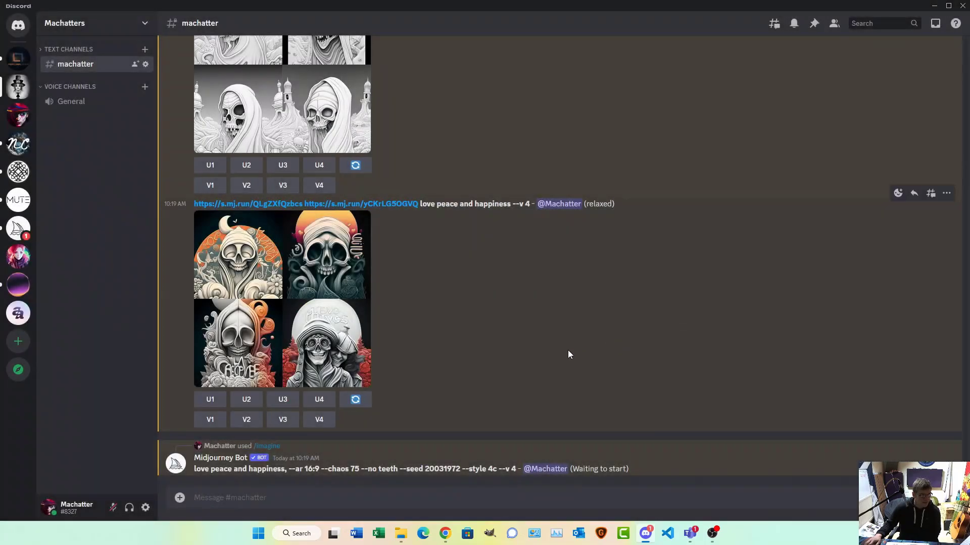
{"action": "scroll", "coordinate": [566, 350], "scroll_direction": "up", "scroll_amount": 3}
{"action": "scroll", "coordinate": [562, 350], "scroll_direction": "up", "scroll_amount": 2}
{"action": "scroll", "coordinate": [561, 350], "scroll_direction": "down", "scroll_amount": 5}
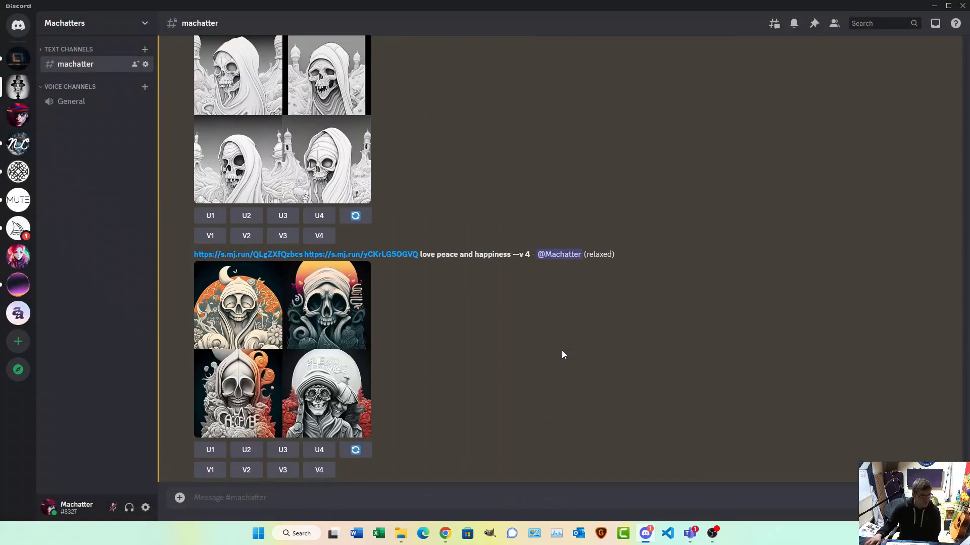
{"action": "scroll", "coordinate": [560, 350], "scroll_direction": "up", "scroll_amount": 2}
{"action": "left_click", "coordinate": [299, 237]}
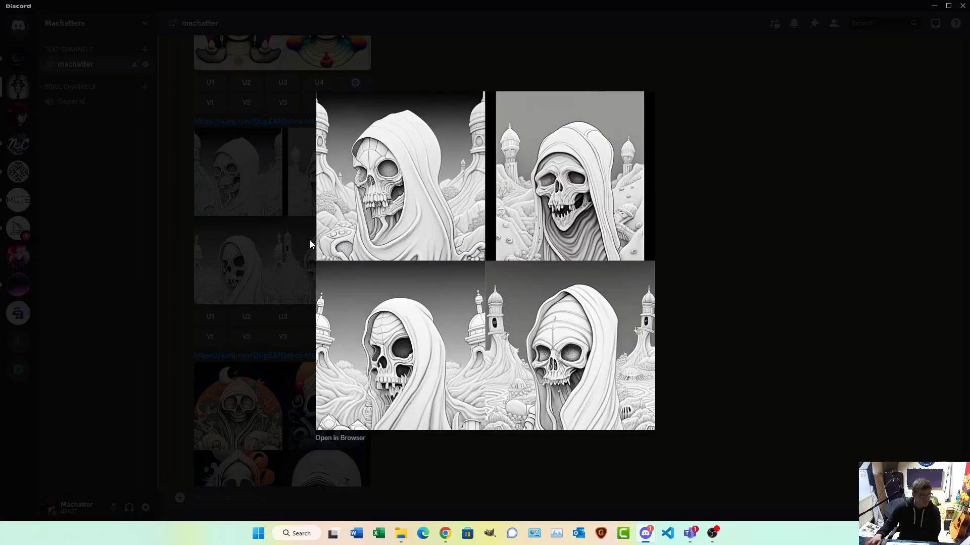
{"action": "left_click", "coordinate": [706, 298]}
{"action": "scroll", "coordinate": [571, 357], "scroll_direction": "up", "scroll_amount": 2}
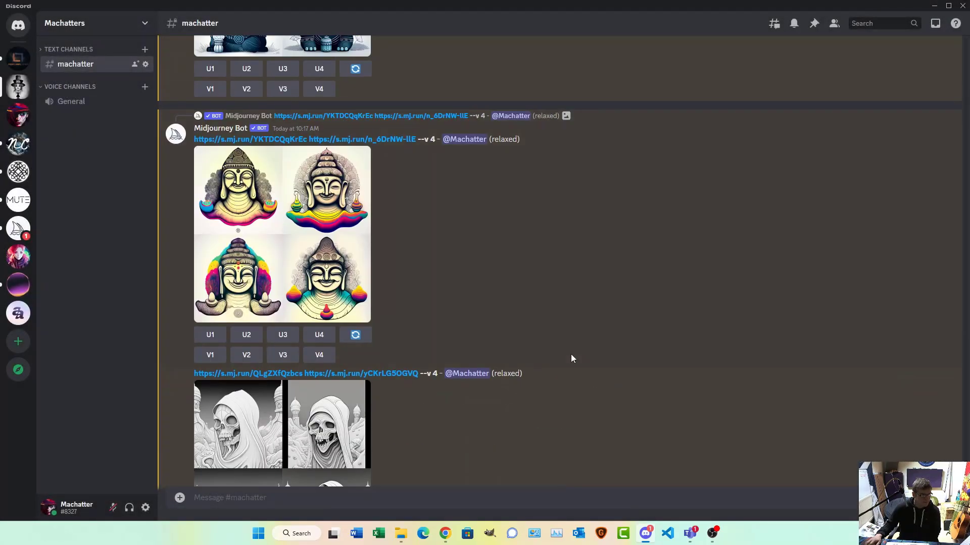
{"action": "scroll", "coordinate": [571, 357], "scroll_direction": "down", "scroll_amount": 5}
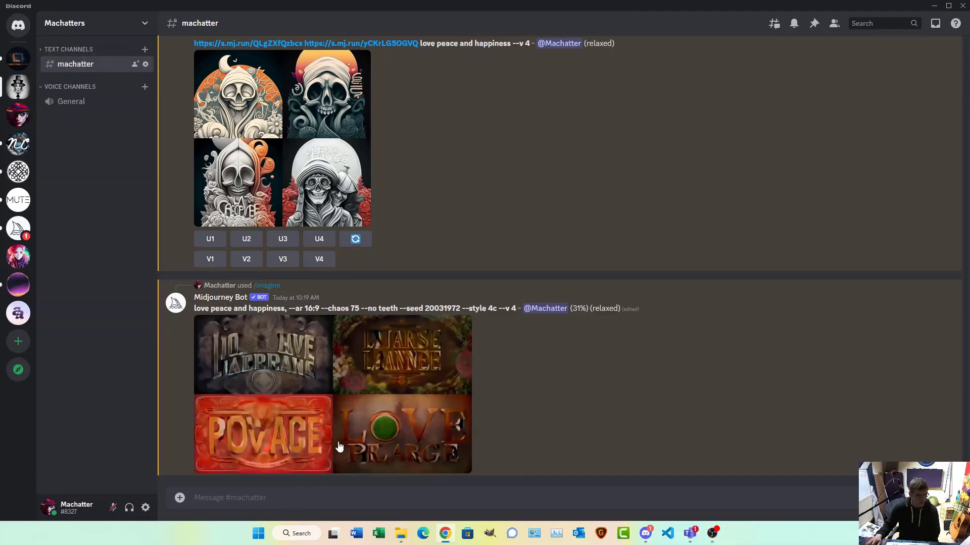
{"action": "scroll", "coordinate": [297, 329], "scroll_direction": "up", "scroll_amount": 5}
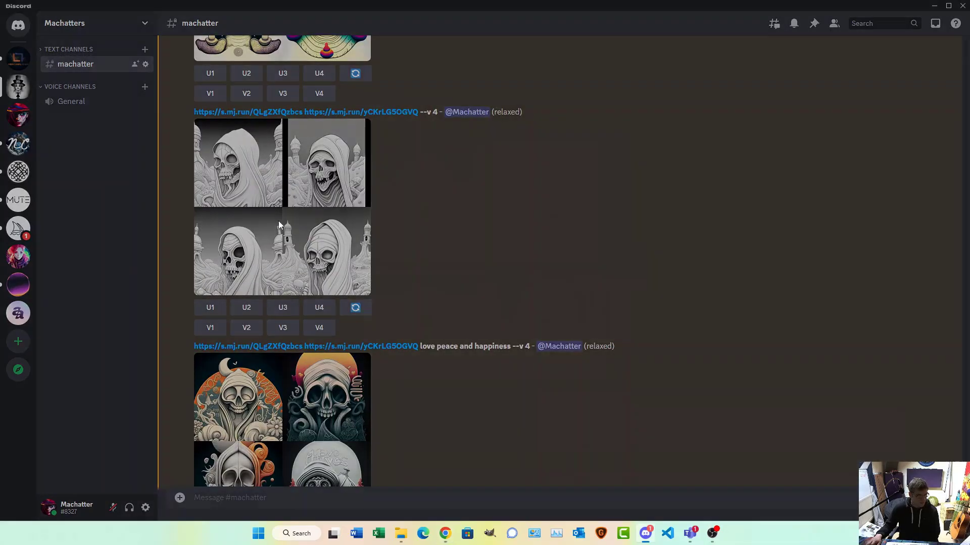
{"action": "left_click", "coordinate": [289, 226]}
{"action": "left_click", "coordinate": [760, 293]}
{"action": "scroll", "coordinate": [695, 334], "scroll_direction": "down", "scroll_amount": 8}
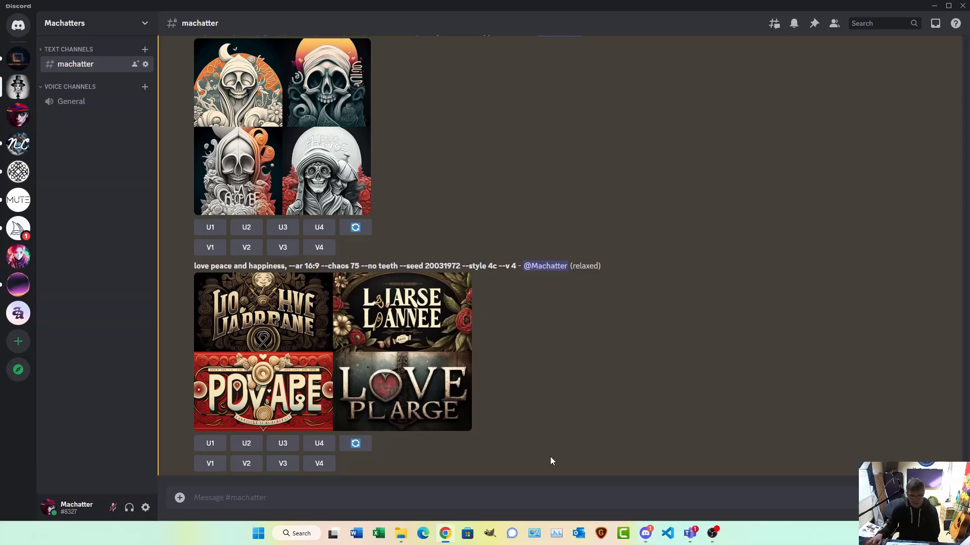
Run the /prefer suffix command with new_value set to "--ar 16:9 --chaos 50".
{"action": "left_click", "coordinate": [385, 493]}
{"action": "type", "text": "/"}
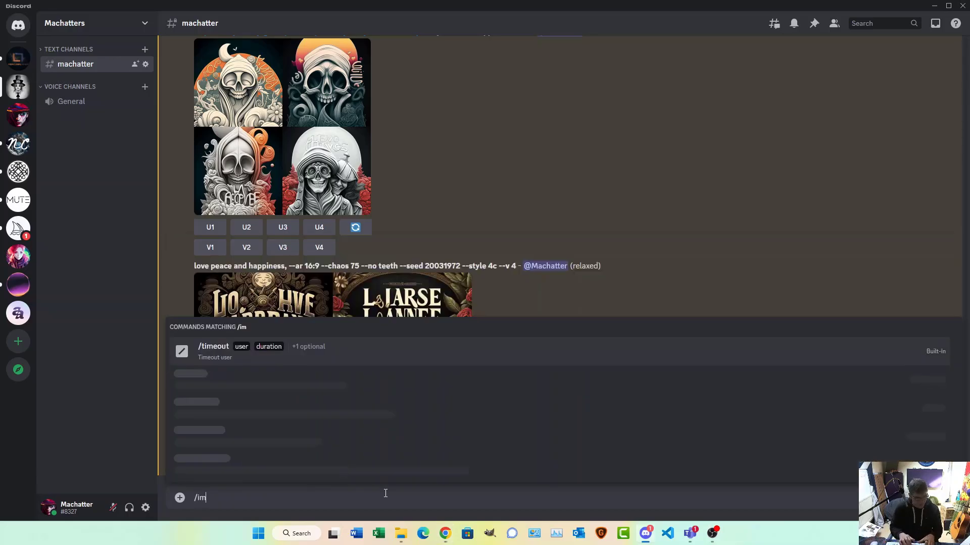
{"action": "type", "text": "pref"}
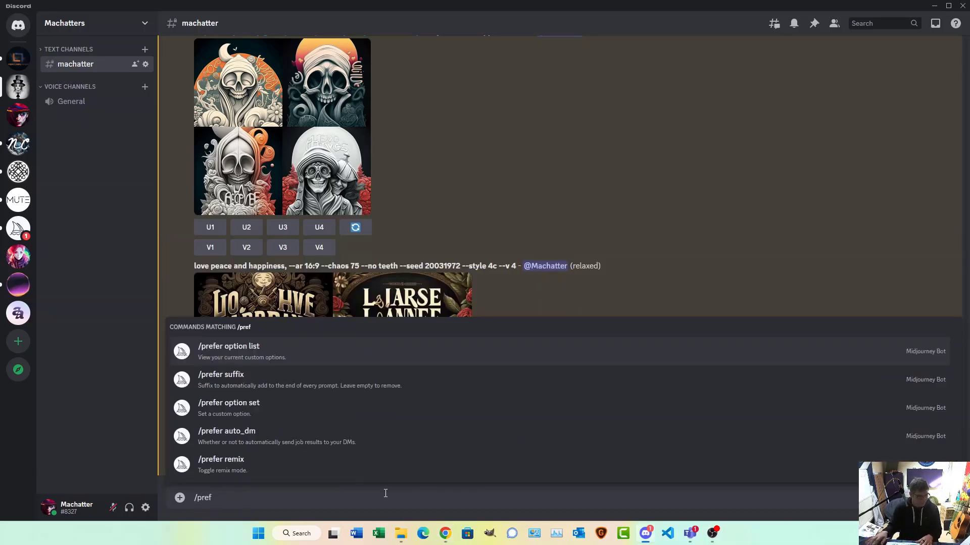
{"action": "left_click", "coordinate": [326, 380]}
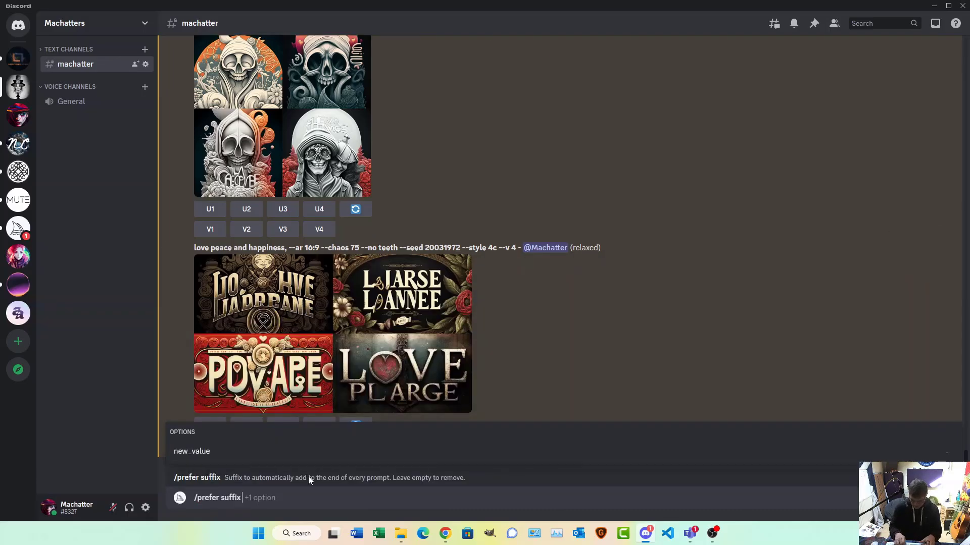
{"action": "key", "text": "Tab"}
{"action": "type", "text": "--"}
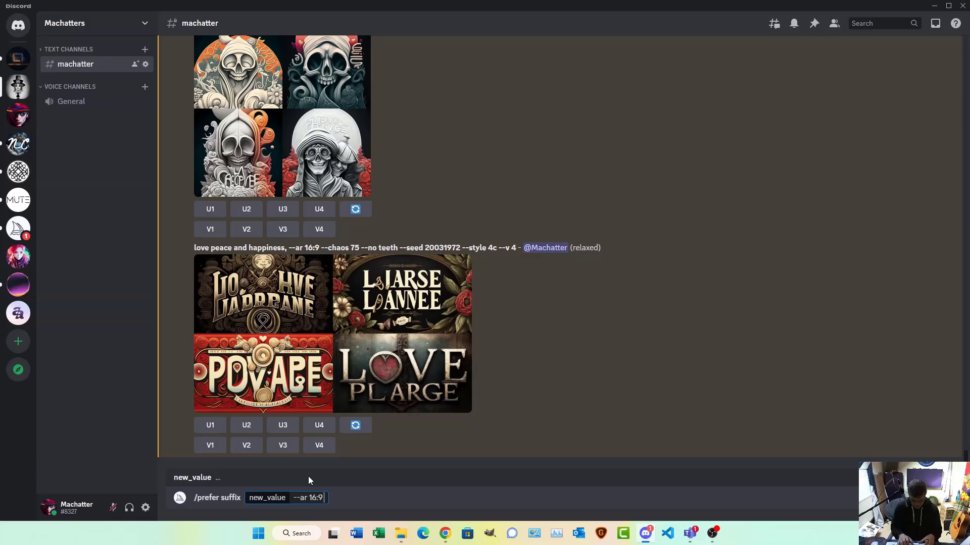
{"action": "type", "text": "ar 16:9 --chaos"}
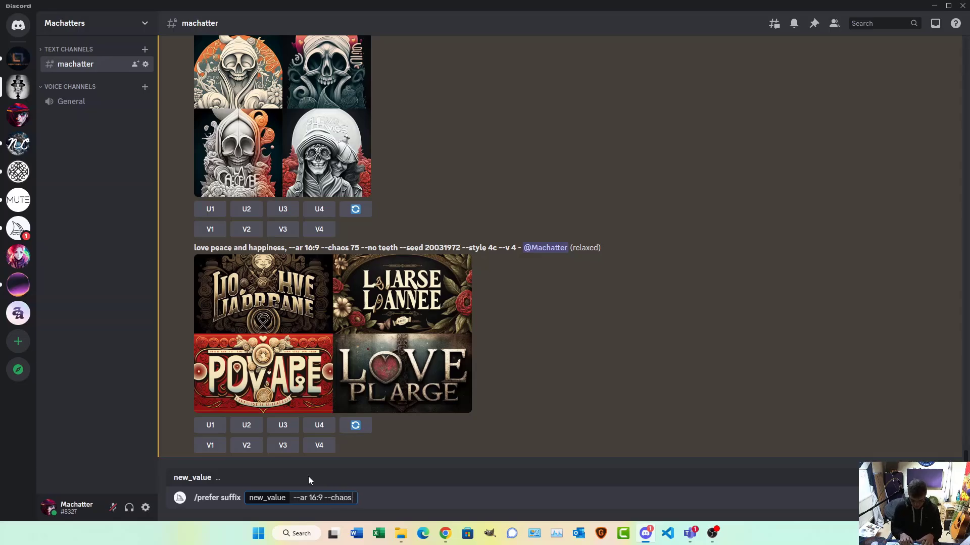
{"action": "type", "text": " 50"}
{"action": "key", "text": "Return"}
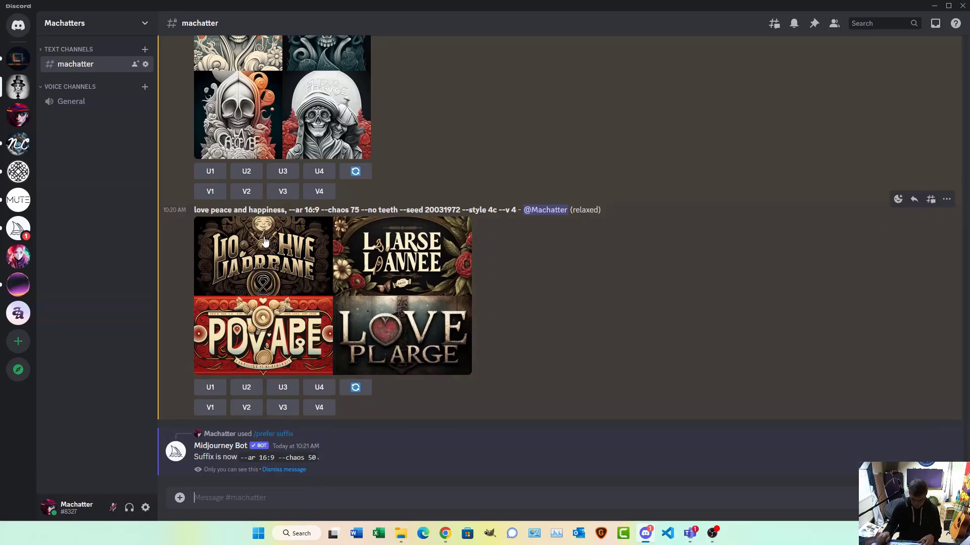
{"action": "key", "text": "Up"}
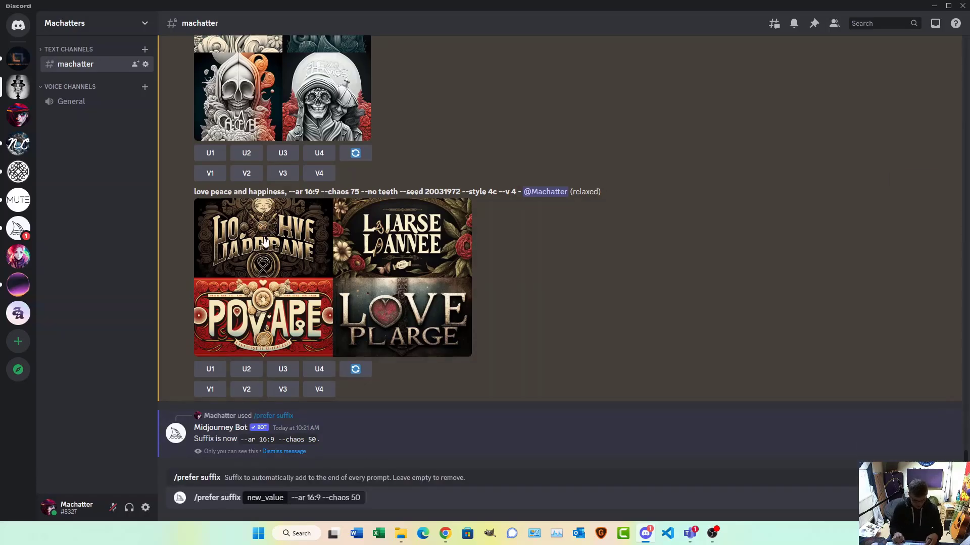
{"action": "key", "text": "ctrl+a"}
{"action": "key", "text": "BackSpace"}
Start an /imagine prompt with "a horse, a cow and a dog in a field of poppies,".
{"action": "type", "text": "/ima"}
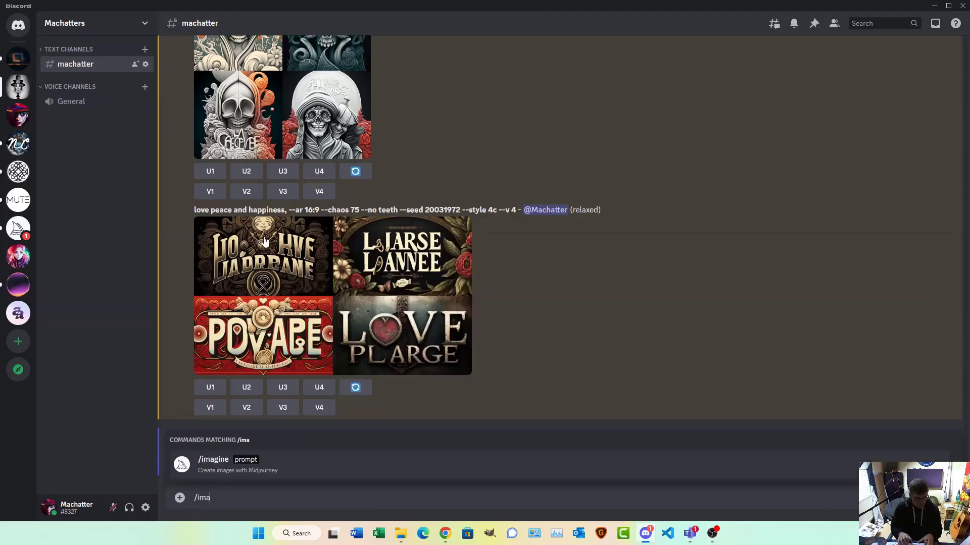
{"action": "key", "text": "Tab"}
{"action": "type", "text": "a h"}
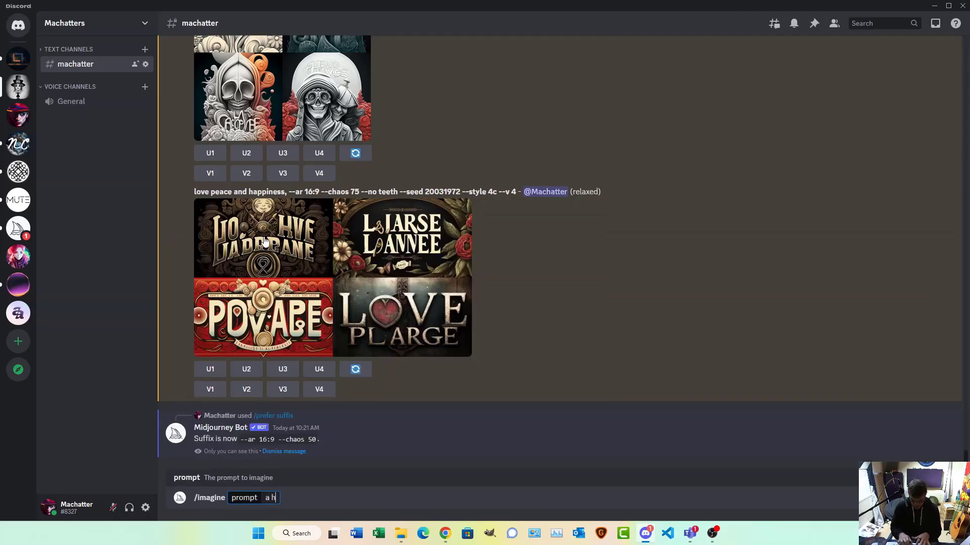
{"action": "type", "text": "orse, a co"}
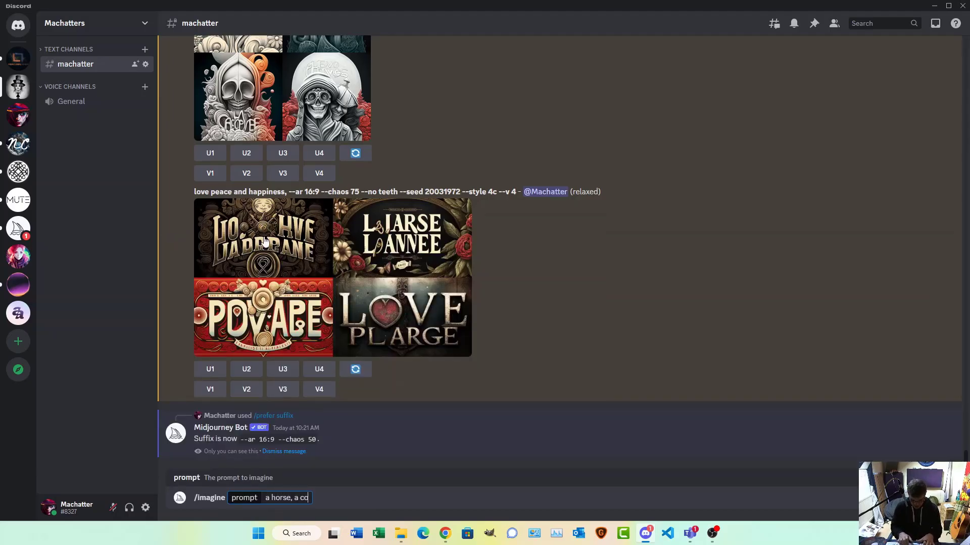
{"action": "type", "text": "w and a dog in the"}
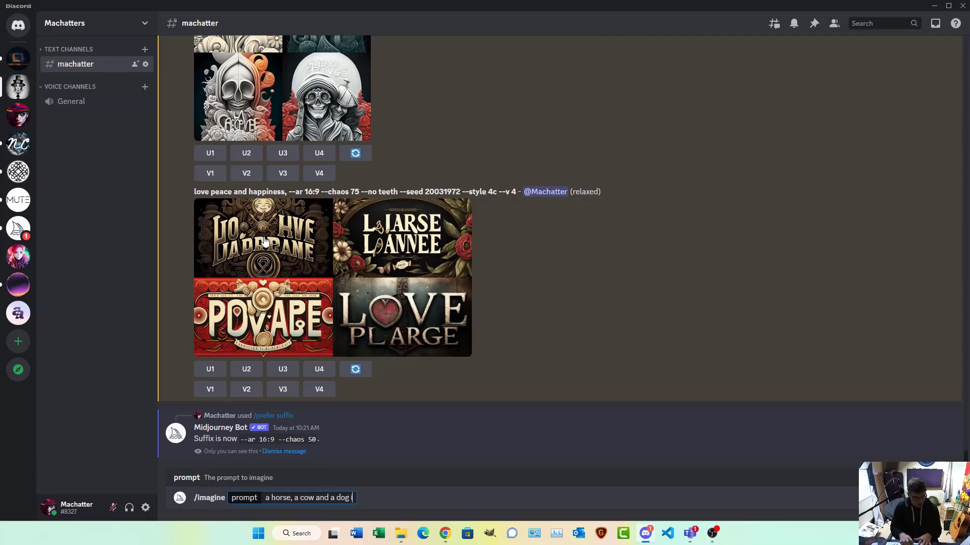
{"action": "key", "text": "BackSpace"}
{"action": "key", "text": "BackSpace"}
{"action": "key", "text": "BackSpace"}
{"action": "key", "text": "BackSpace"}
{"action": "type", "text": "a field of "}
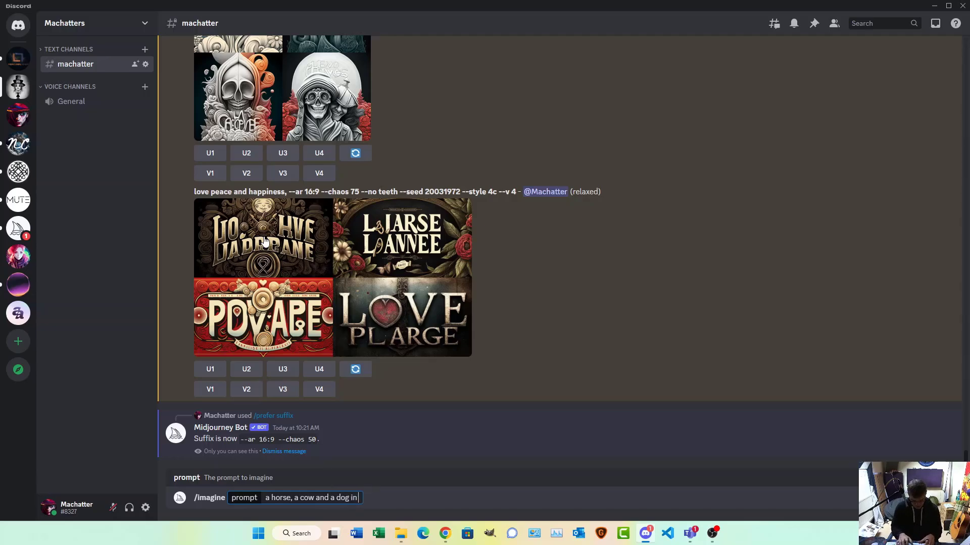
{"action": "type", "text": "pop"}
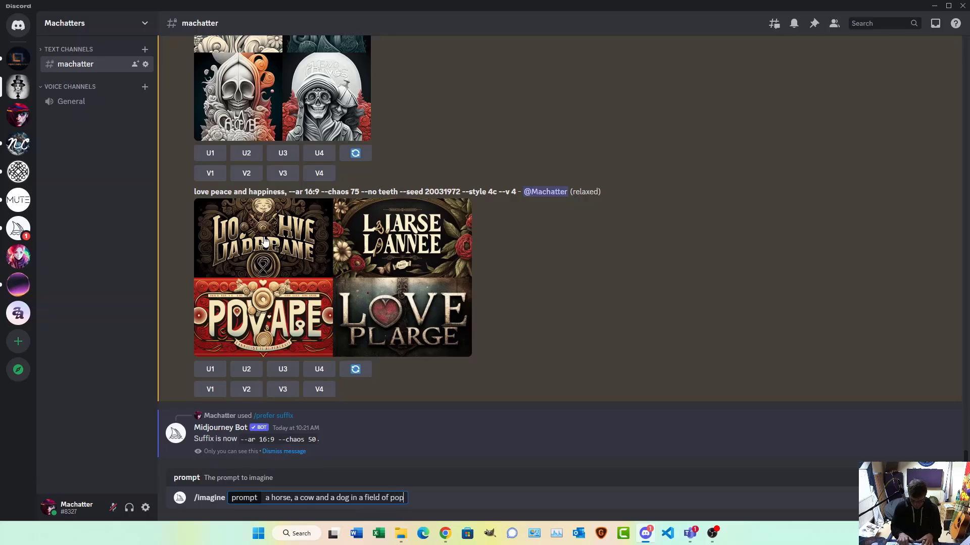
{"action": "type", "text": "pies, in"}
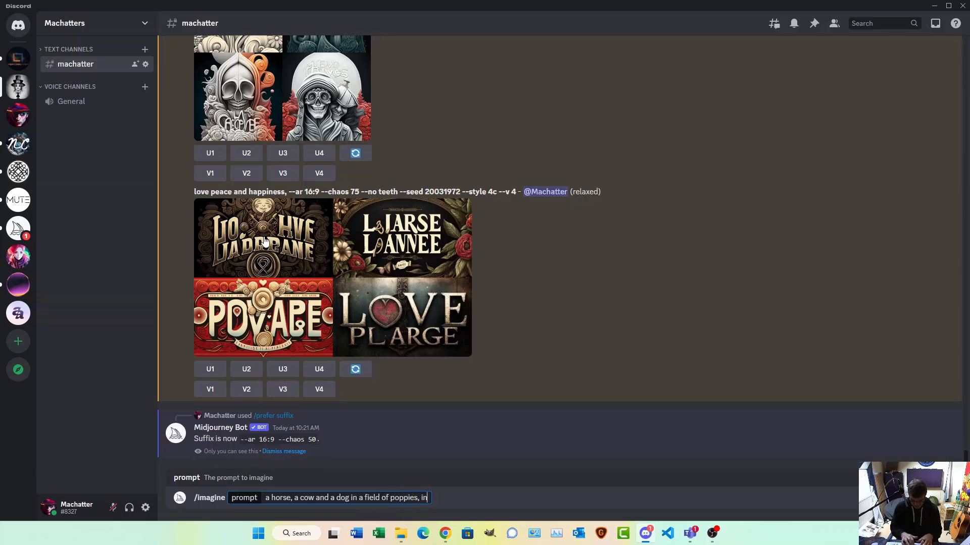
Complete the /imagine prompt with "intricate details, 35mm camera wide angle shot, landscape" and submit it.
{"action": "type", "text": "tricate details"}
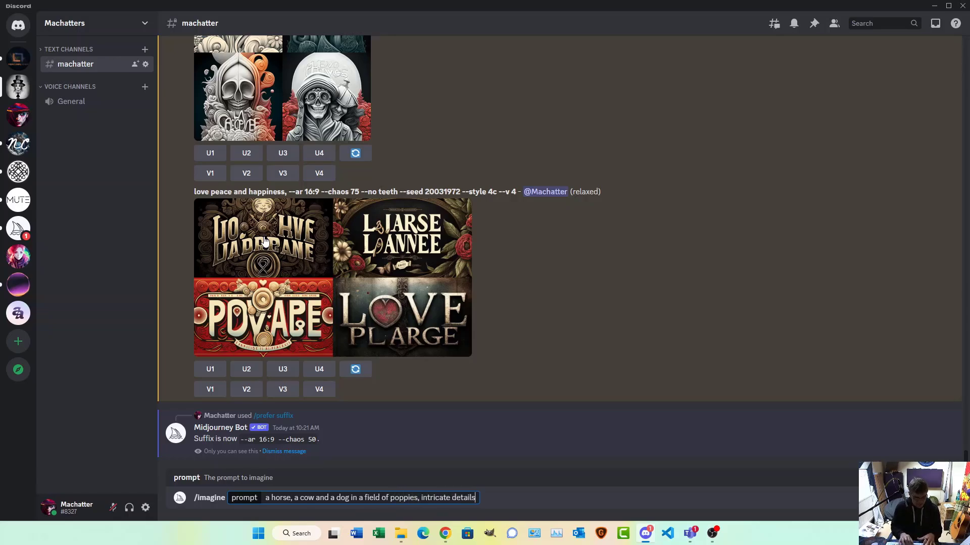
{"action": "type", "text": ","}
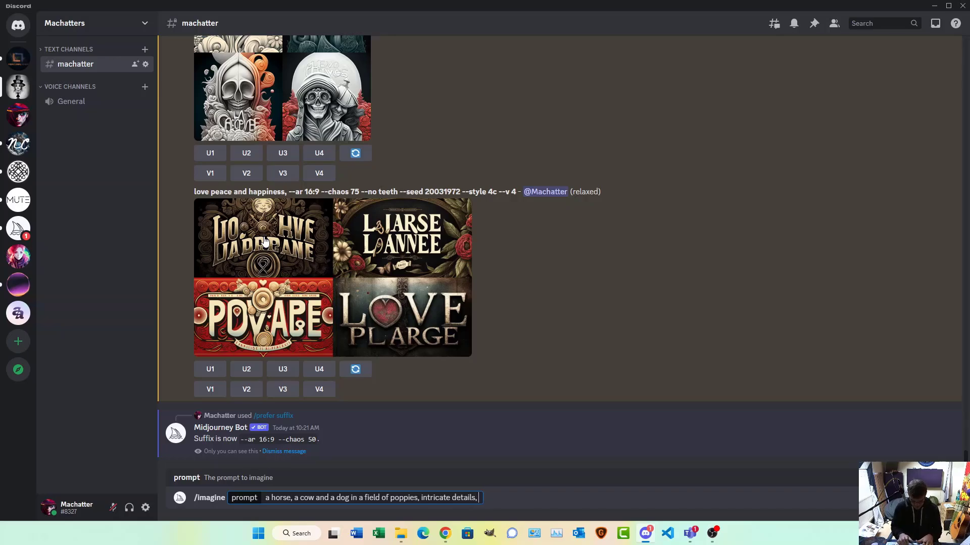
{"action": "type", "text": " 35mm camera"}
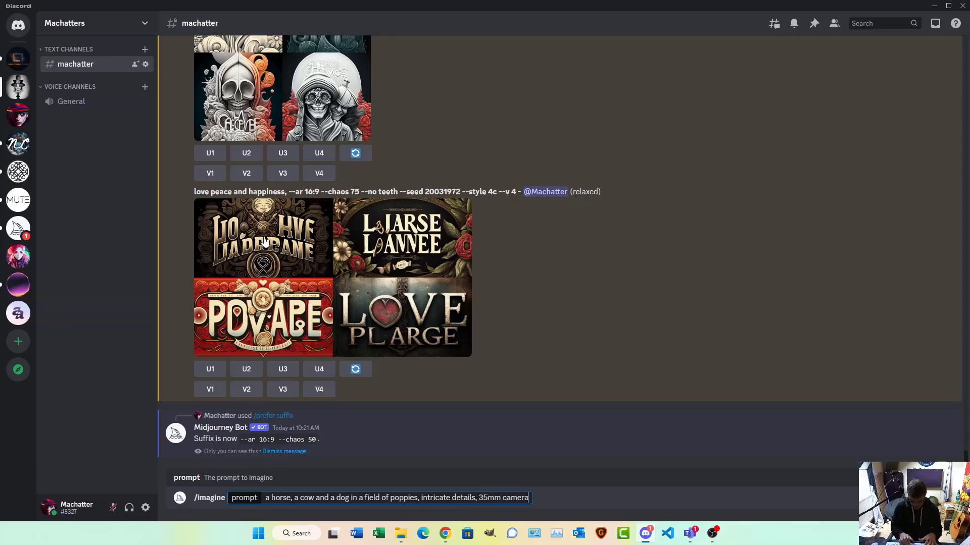
{"action": "type", "text": " wide angle sh"}
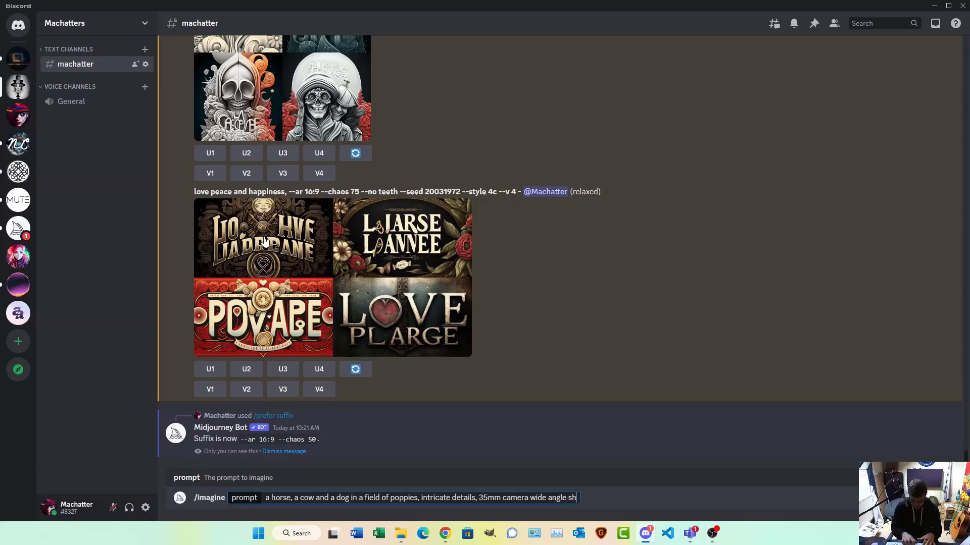
{"action": "type", "text": "ot, landscape"}
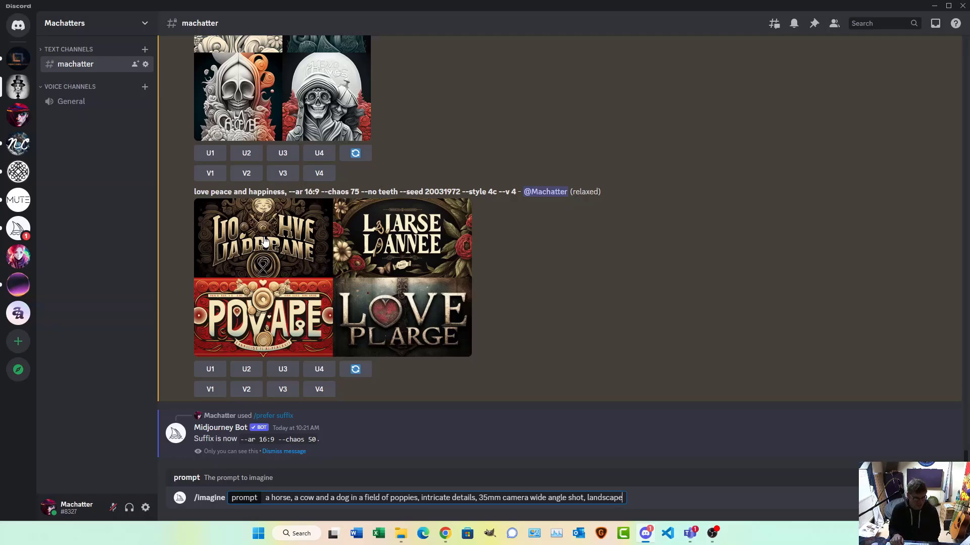
{"action": "scroll", "coordinate": [264, 241], "scroll_direction": "up", "scroll_amount": 8}
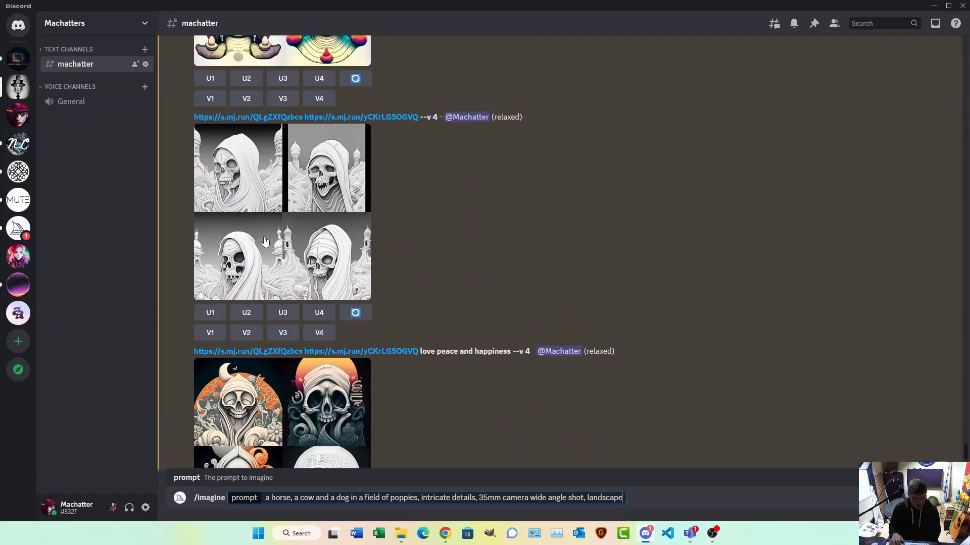
{"action": "key", "text": "Return"}
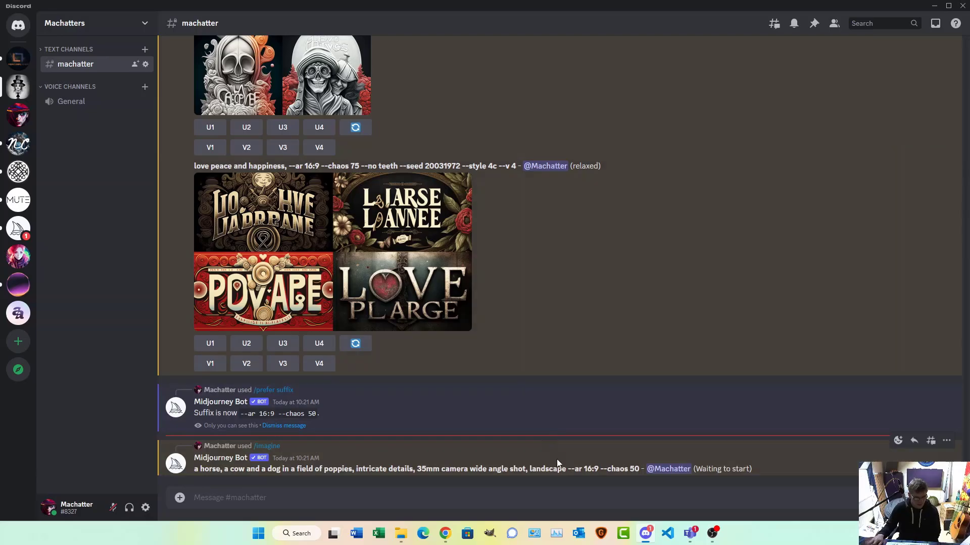
Highlight the suffix parameters at the end of the submitted horse, cow and dog prompt, and view the "love peace and happiness" lettering grid enlarged.
{"action": "left_click_drag", "start_coordinate": [568, 473], "coordinate": [640, 472]}
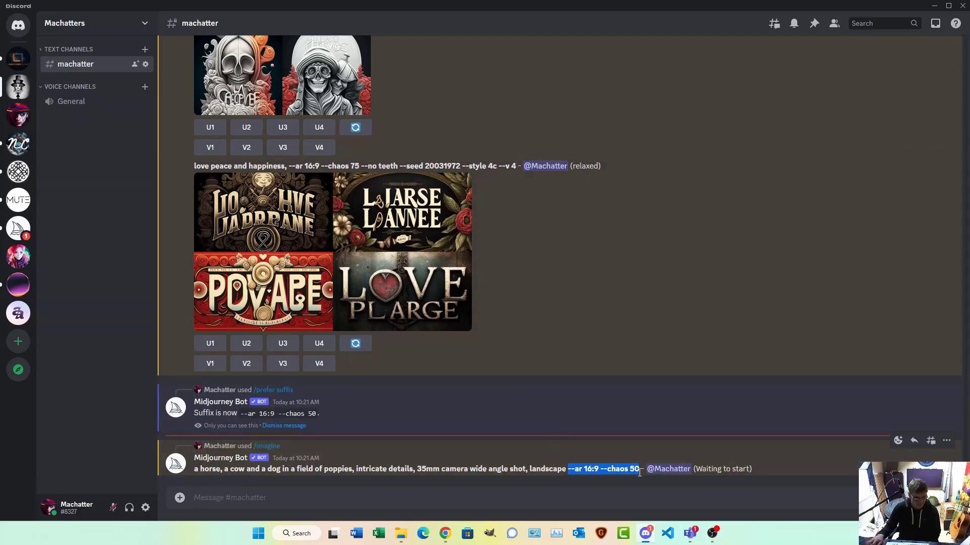
{"action": "left_click", "coordinate": [490, 498]}
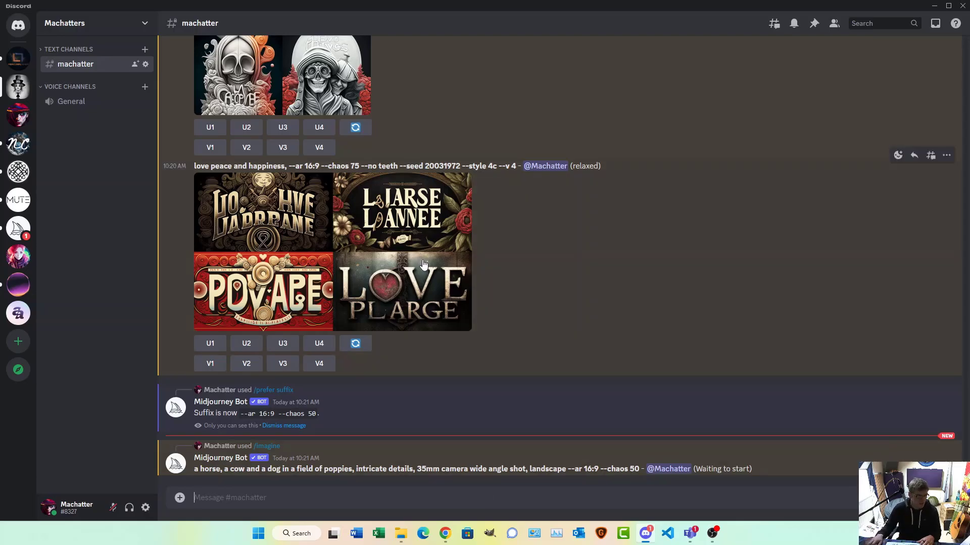
{"action": "left_click", "coordinate": [344, 256]}
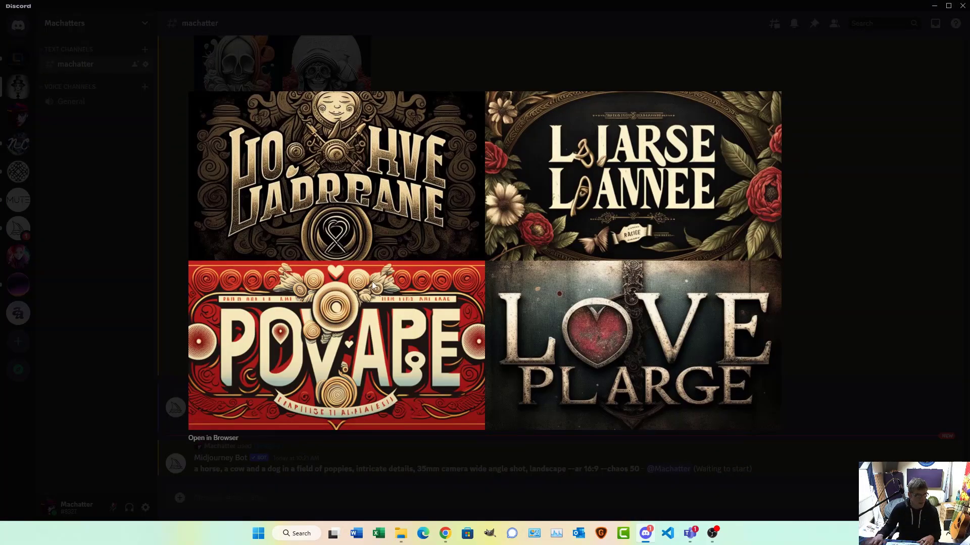
{"action": "left_click", "coordinate": [817, 279]}
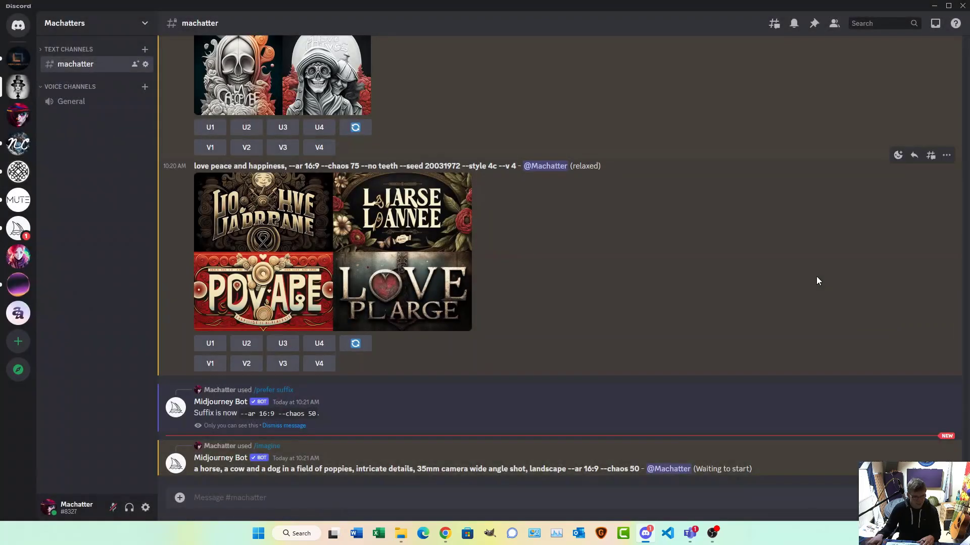